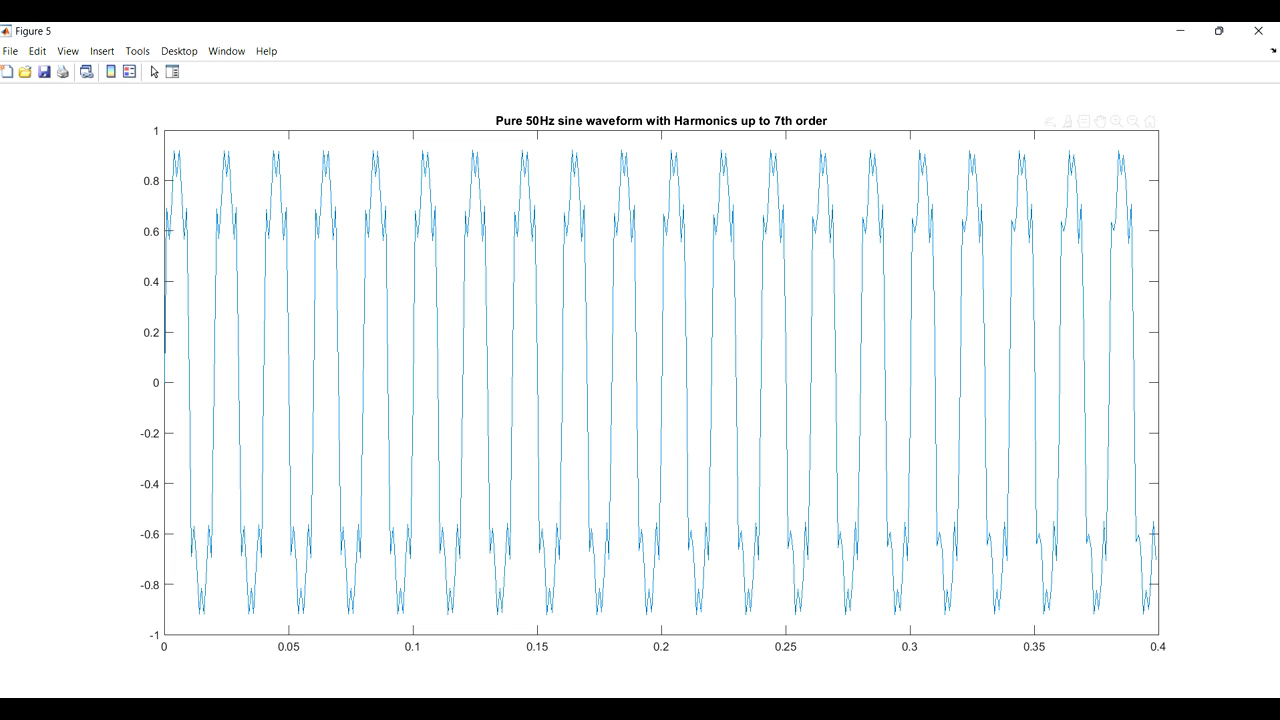
- Close the open harmonics figure and preview the workspace variable y4 as a line plot, closing that plot too
{"action": "left_click", "coordinate": [1258, 30]}
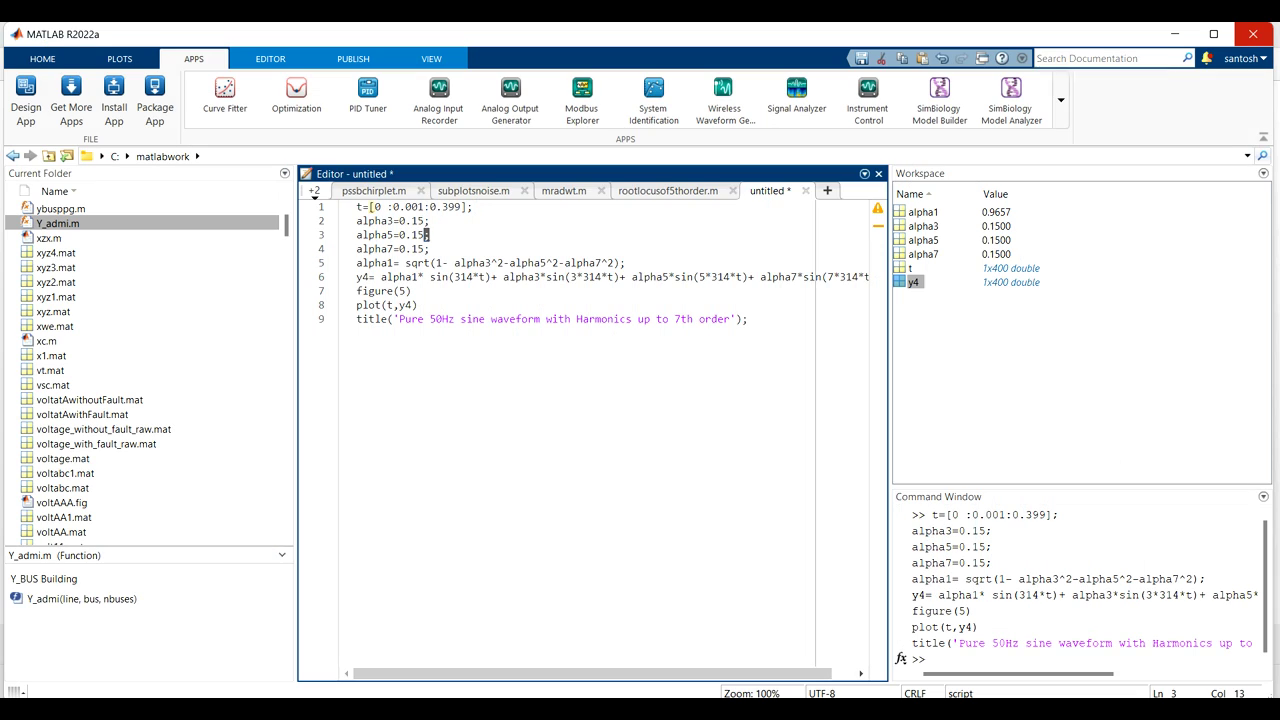
{"action": "left_click", "coordinate": [1080, 380]}
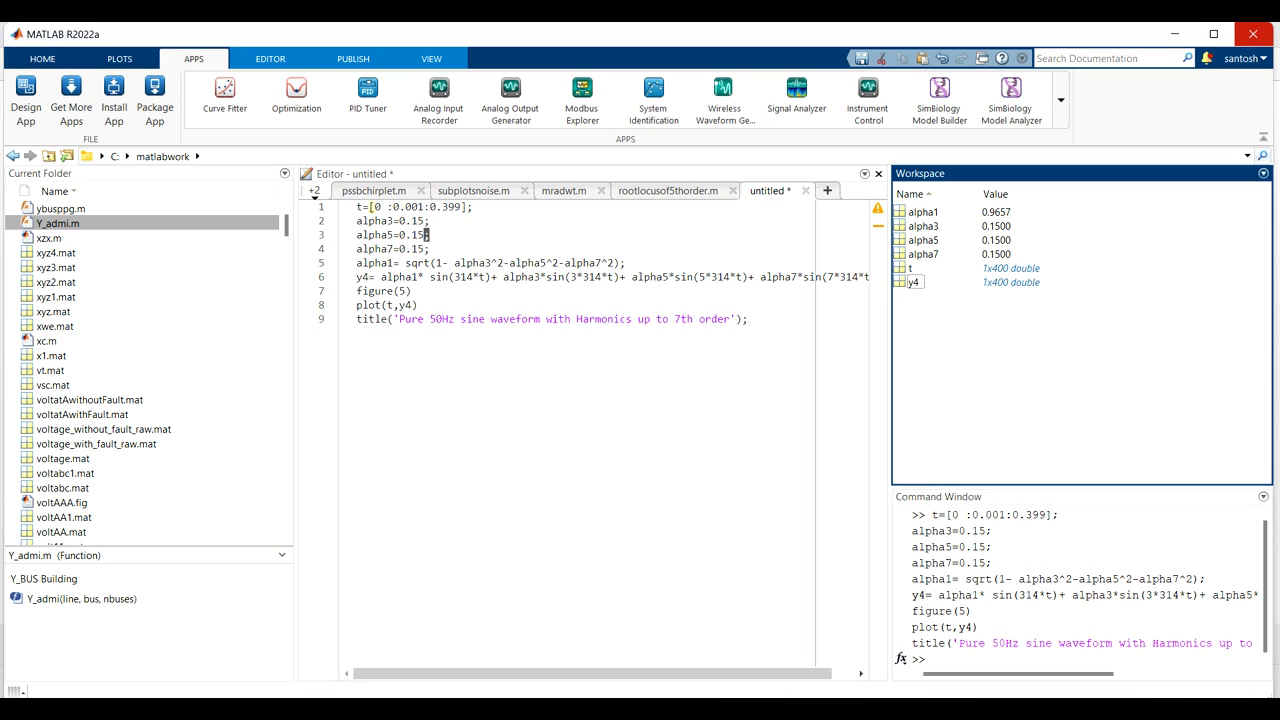
{"action": "left_click", "coordinate": [913, 282]}
{"action": "right_click", "coordinate": [913, 283]}
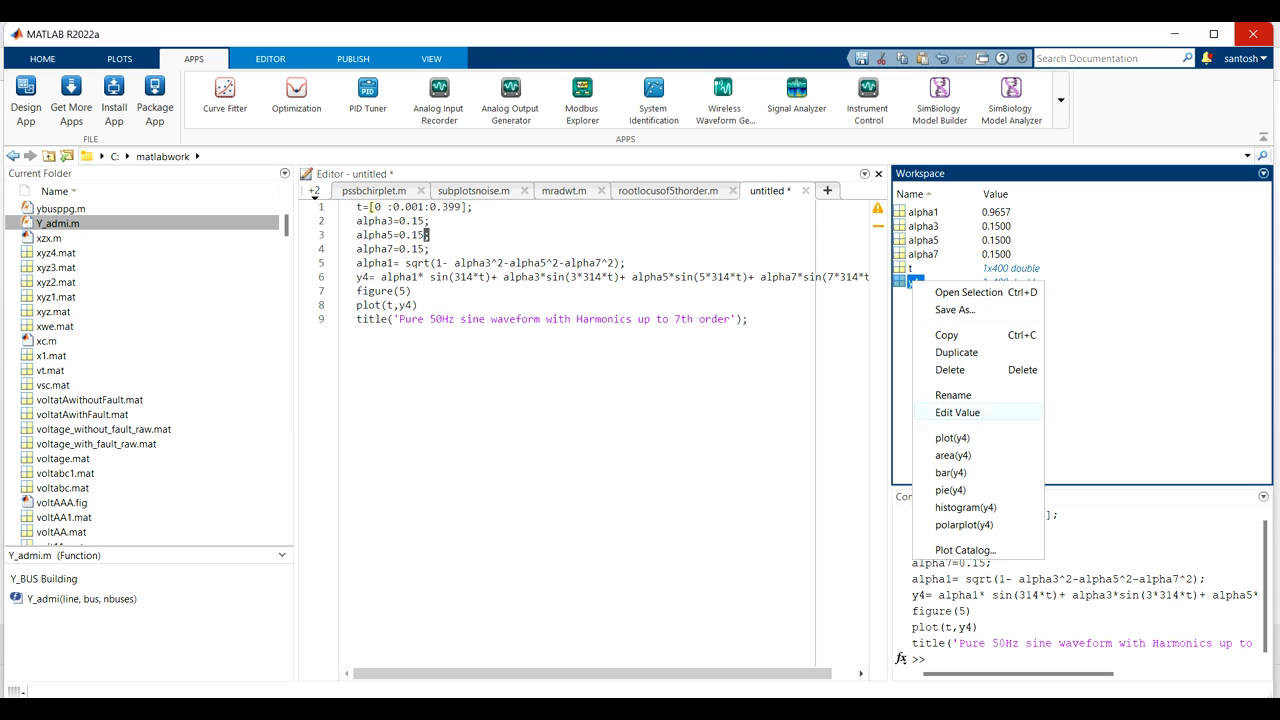
{"action": "left_click", "coordinate": [950, 438]}
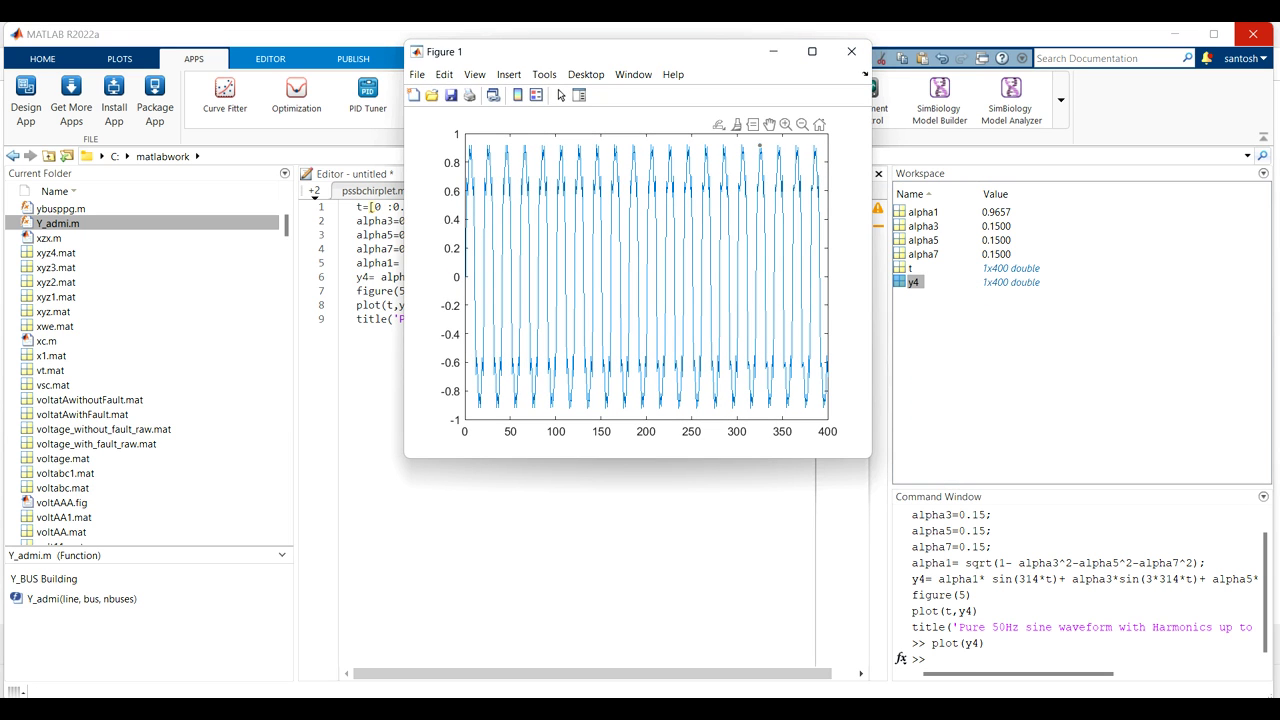
{"action": "left_click", "coordinate": [851, 51]}
- Inspect the sample values of the workspace variable y4 in the variable editor and close the editor
{"action": "double_click", "coordinate": [913, 282]}
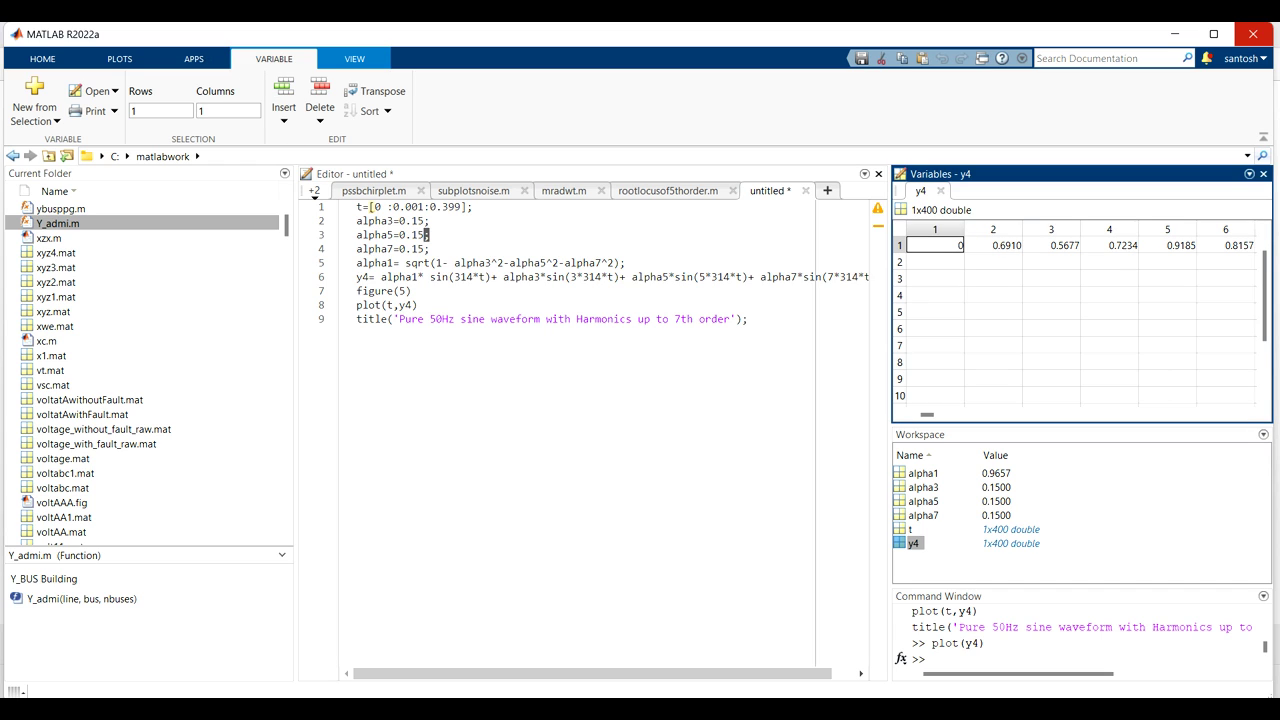
{"action": "right_click", "coordinate": [920, 192]}
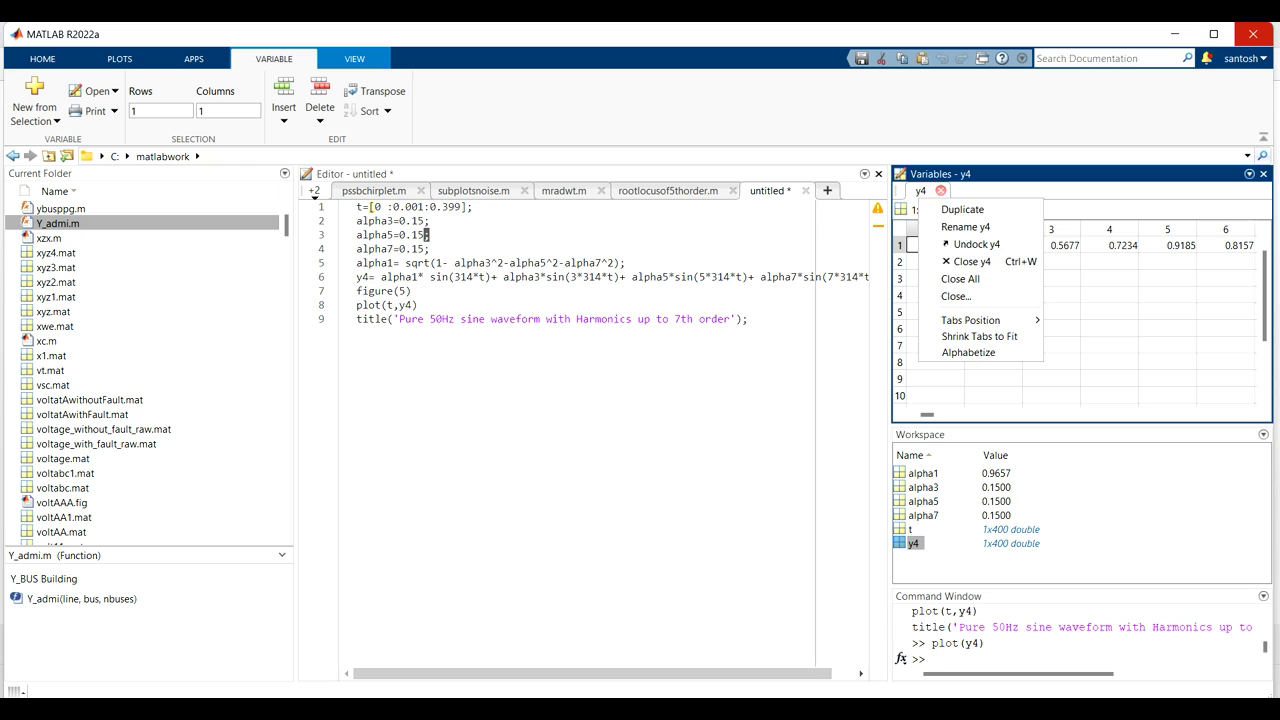
{"action": "left_click", "coordinate": [940, 190]}
{"action": "left_click", "coordinate": [940, 190]}
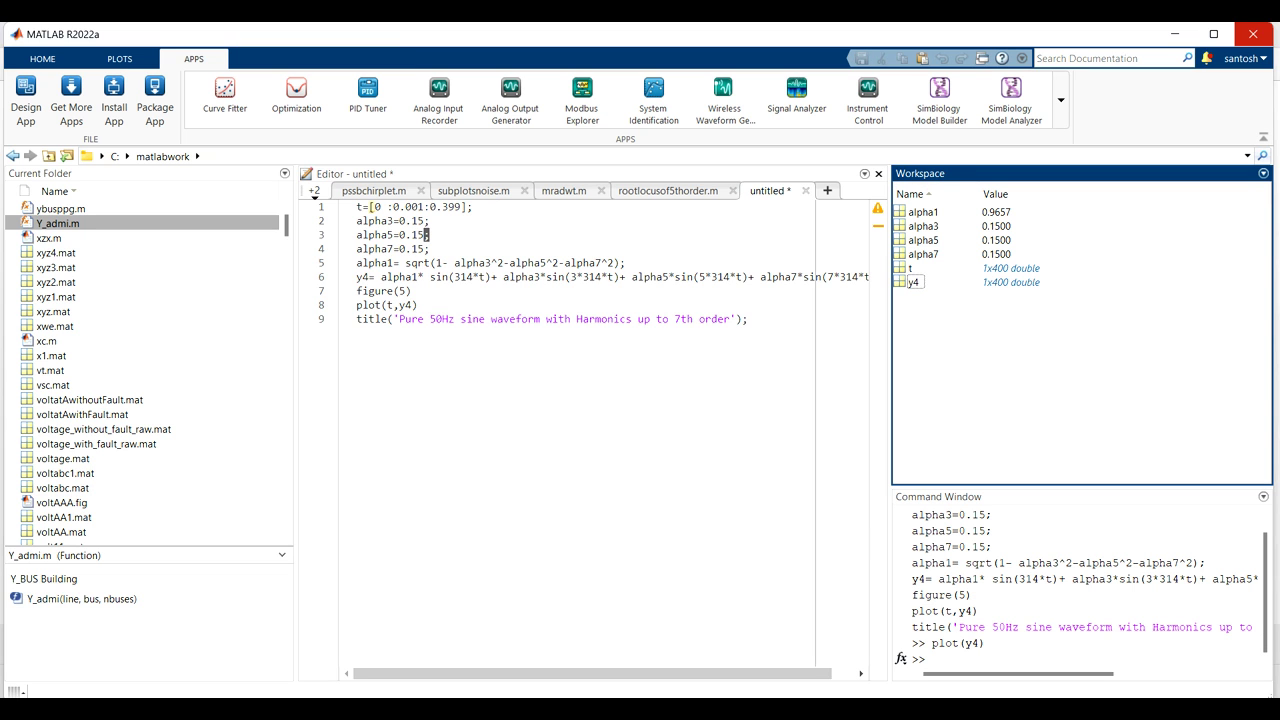
{"action": "double_click", "coordinate": [913, 282]}
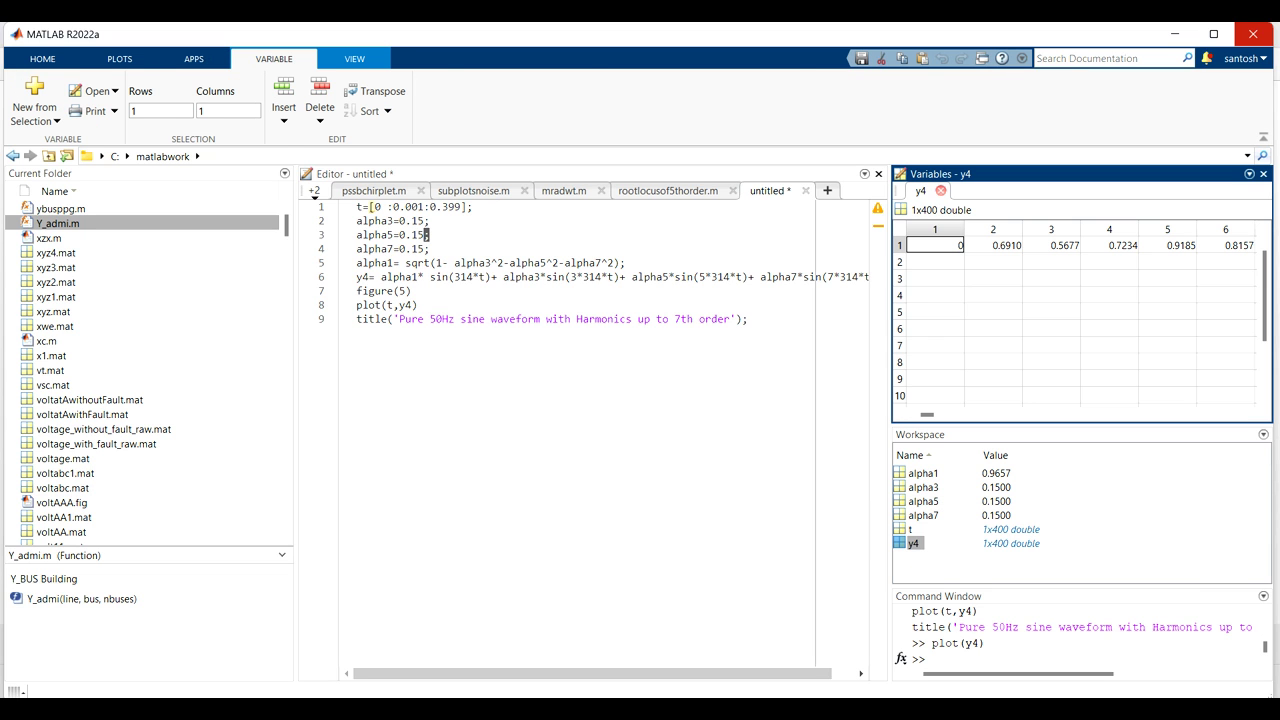
{"action": "left_click", "coordinate": [940, 190]}
- Save the workspace variable y4 as the MAT-file harmonicsneww in the matlabwork folder
{"action": "right_click", "coordinate": [913, 282]}
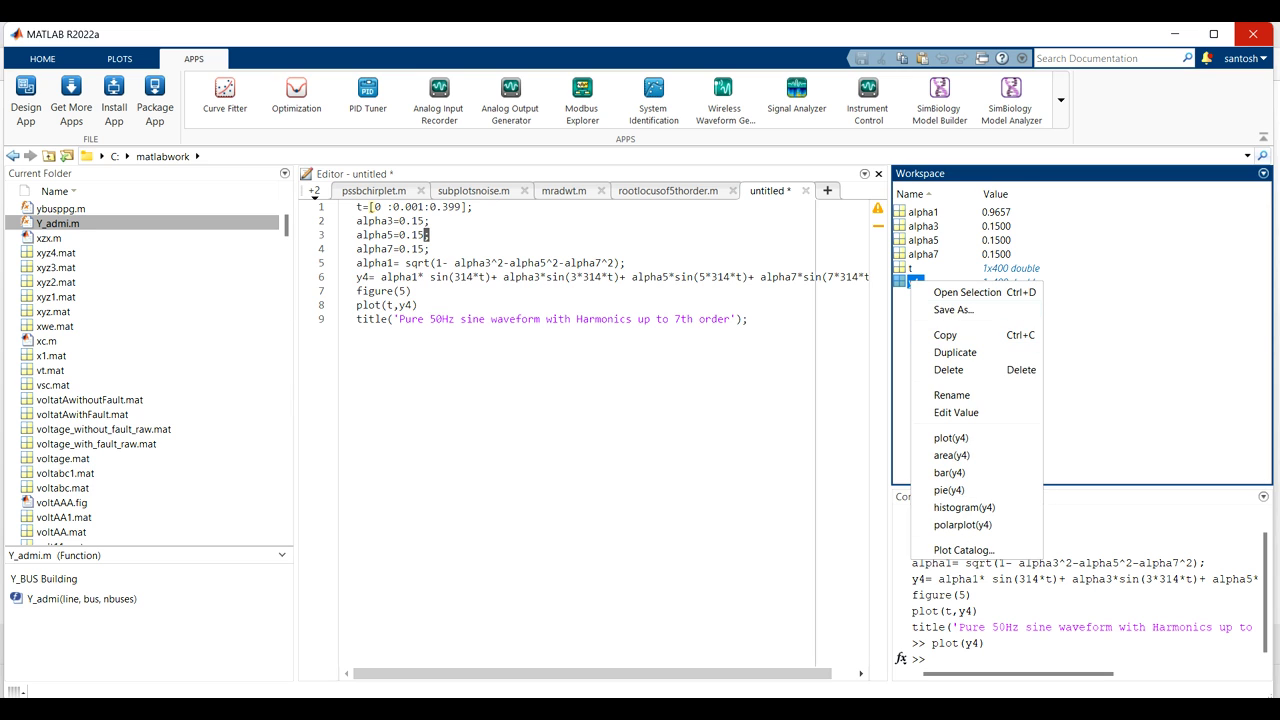
{"action": "left_click", "coordinate": [935, 308]}
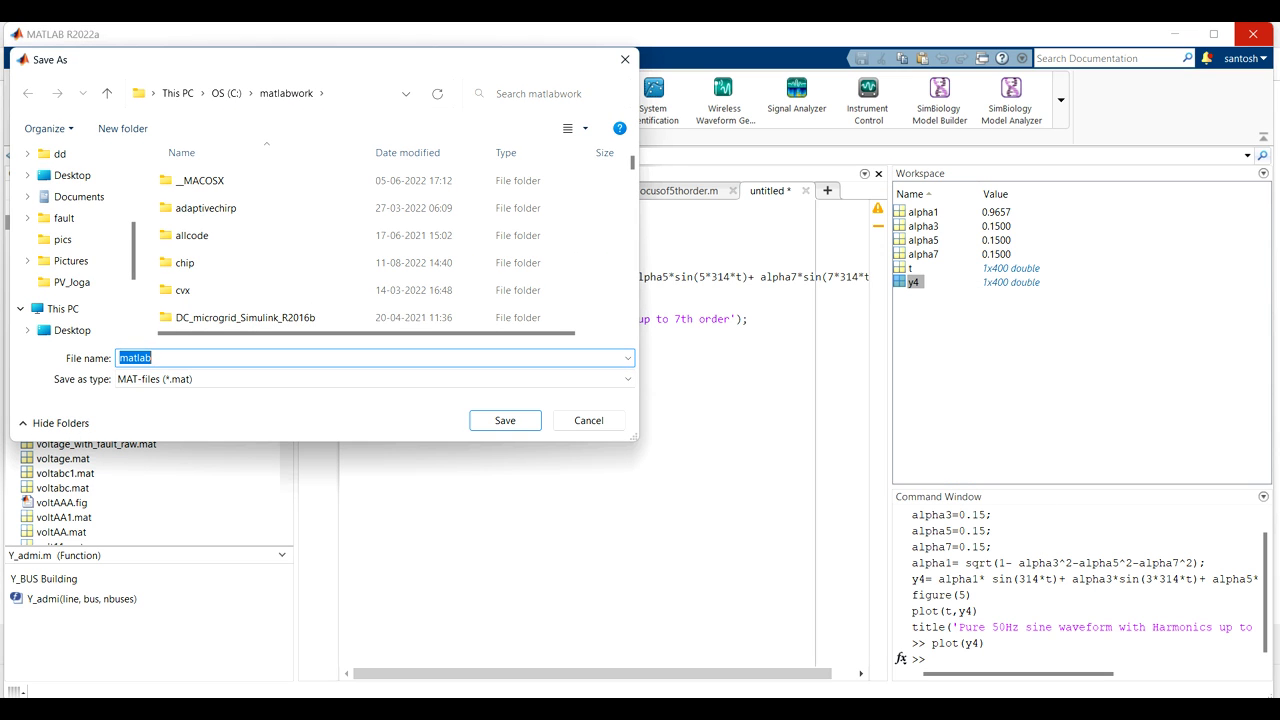
{"action": "type", "text": "ha"}
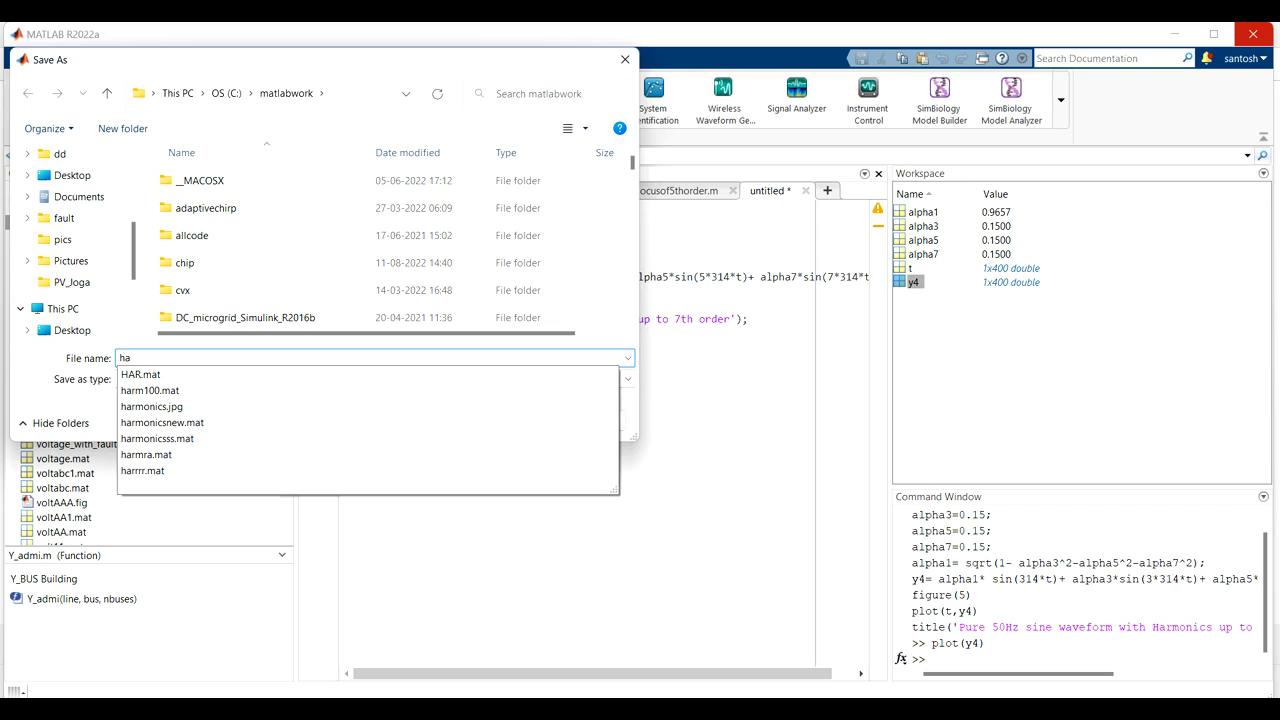
{"action": "type", "text": "rmon"}
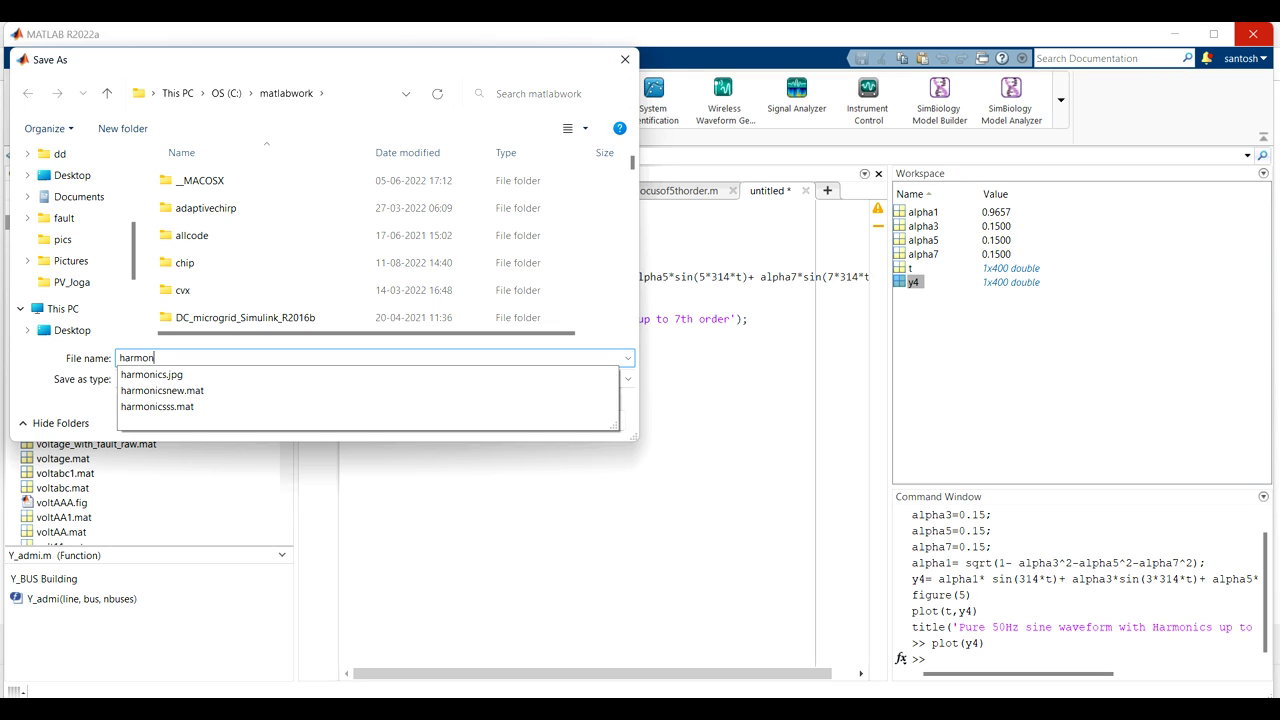
{"action": "type", "text": "icsneww"}
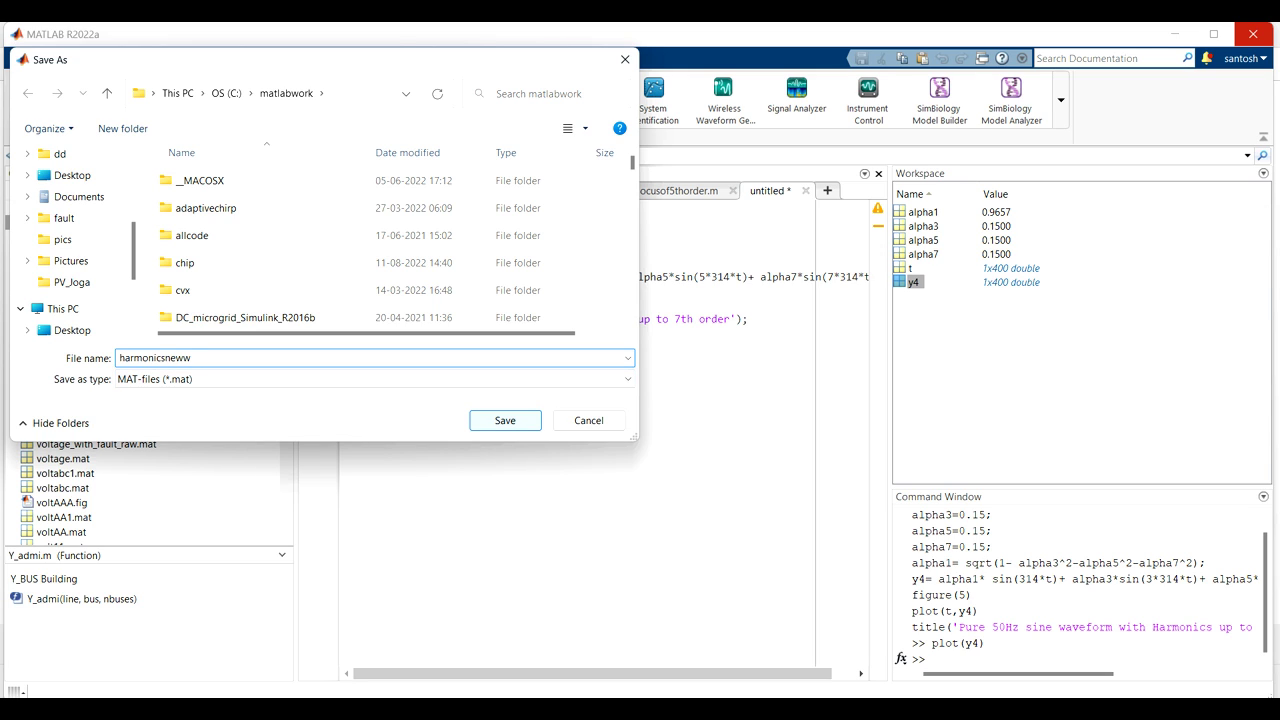
{"action": "key", "text": "Return"}
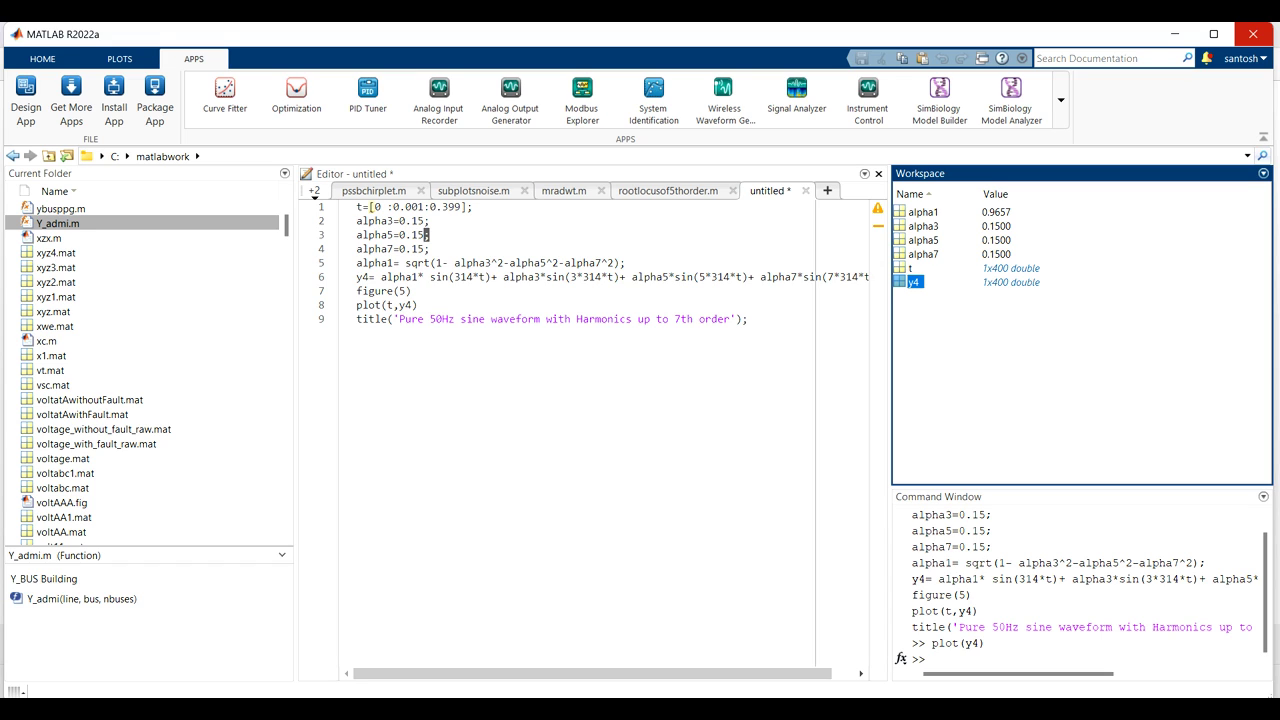
{"action": "left_click", "coordinate": [42, 58]}
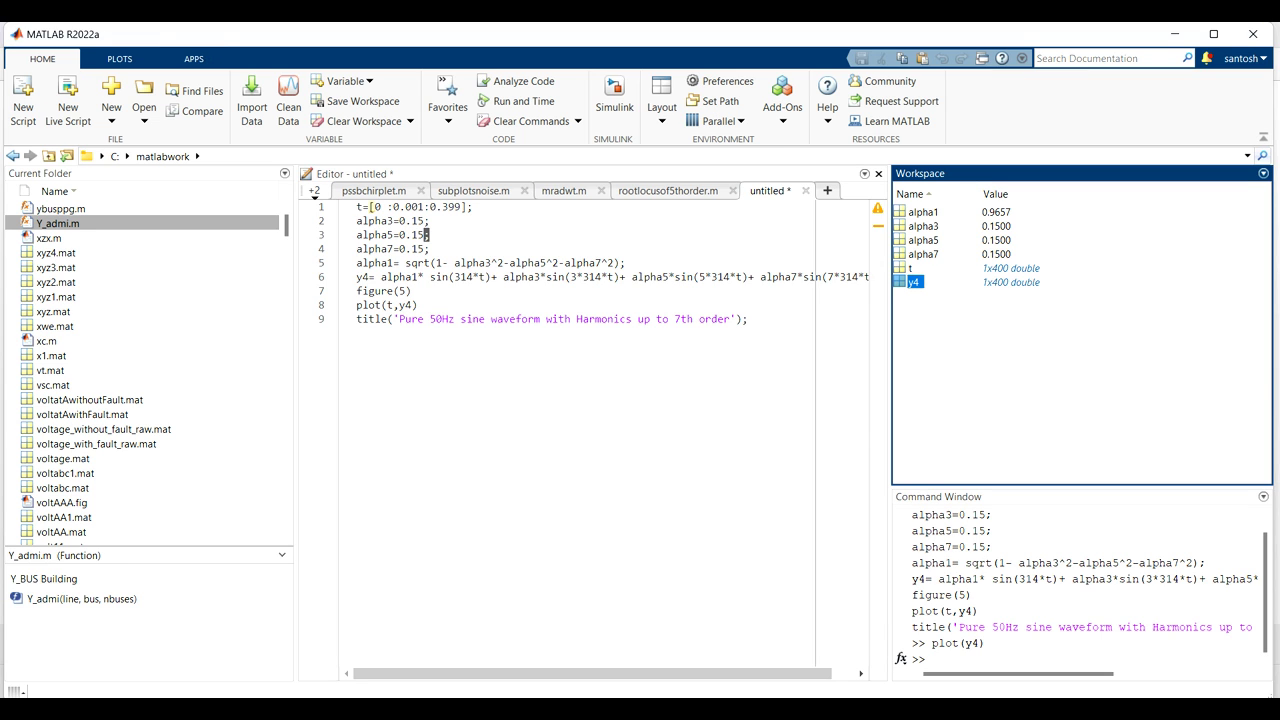
{"action": "left_click", "coordinate": [120, 58]}
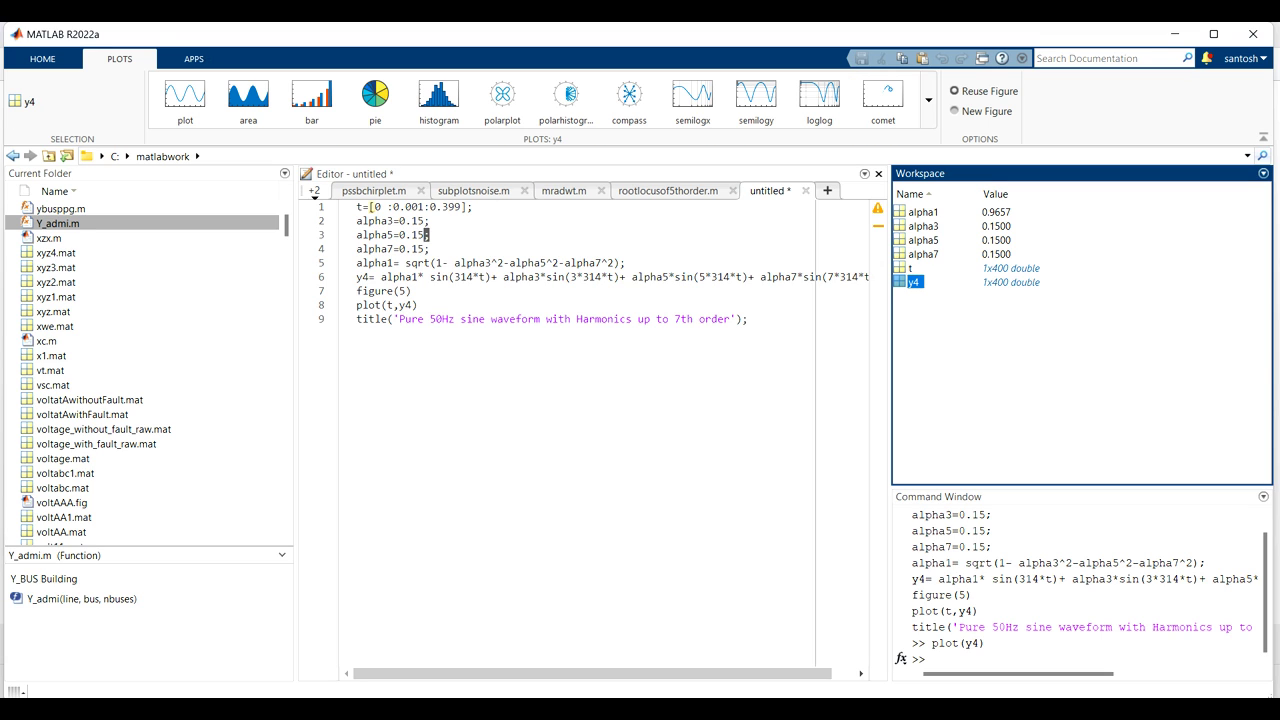
{"action": "left_click", "coordinate": [193, 58]}
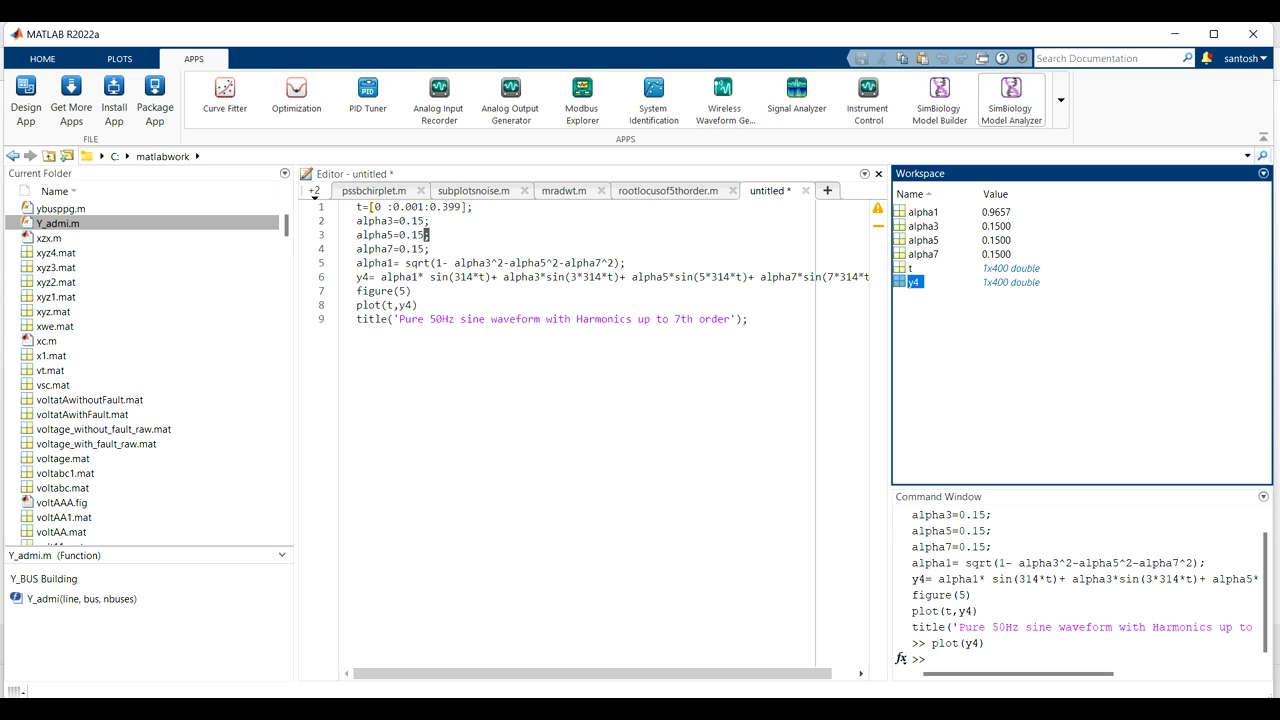
- Launch the Wavelet Analyzer from the Signal Processing and Communications apps and move its window toward the middle of the screen
{"action": "left_click", "coordinate": [1060, 99]}
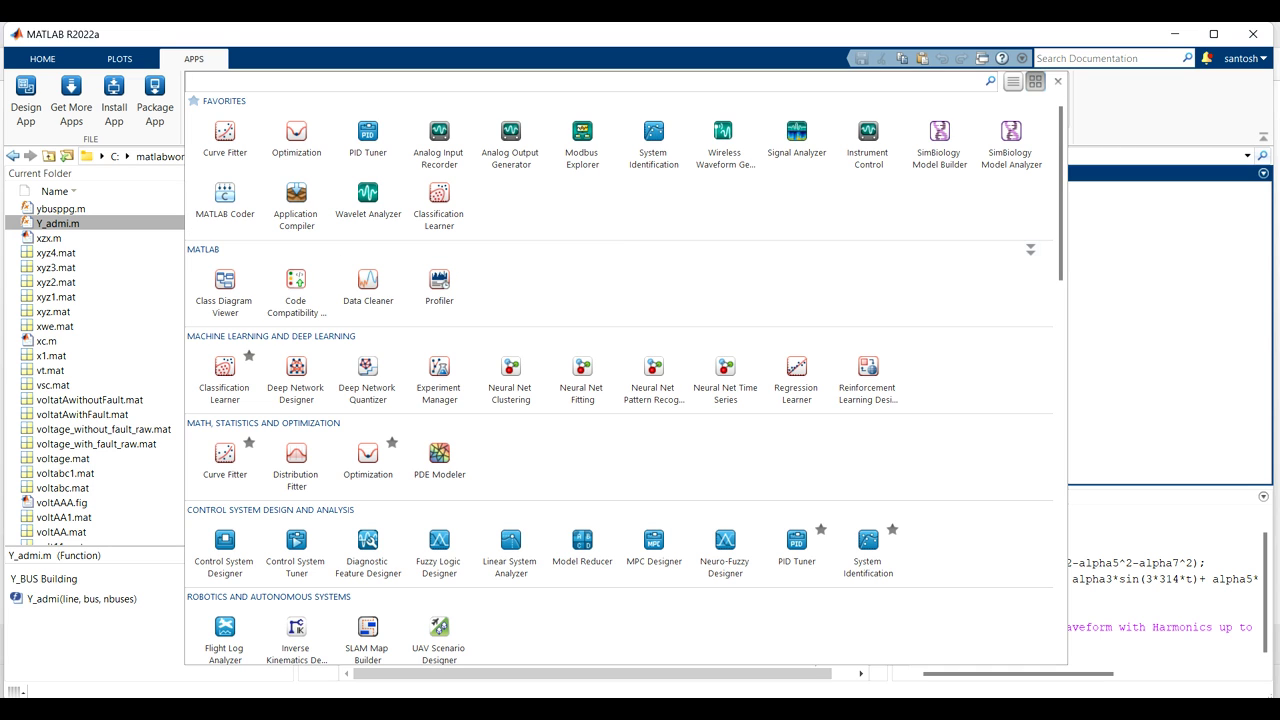
{"action": "left_click_drag", "start_coordinate": [1060, 225], "coordinate": [1060, 251]}
{"action": "key", "text": "Escape"}
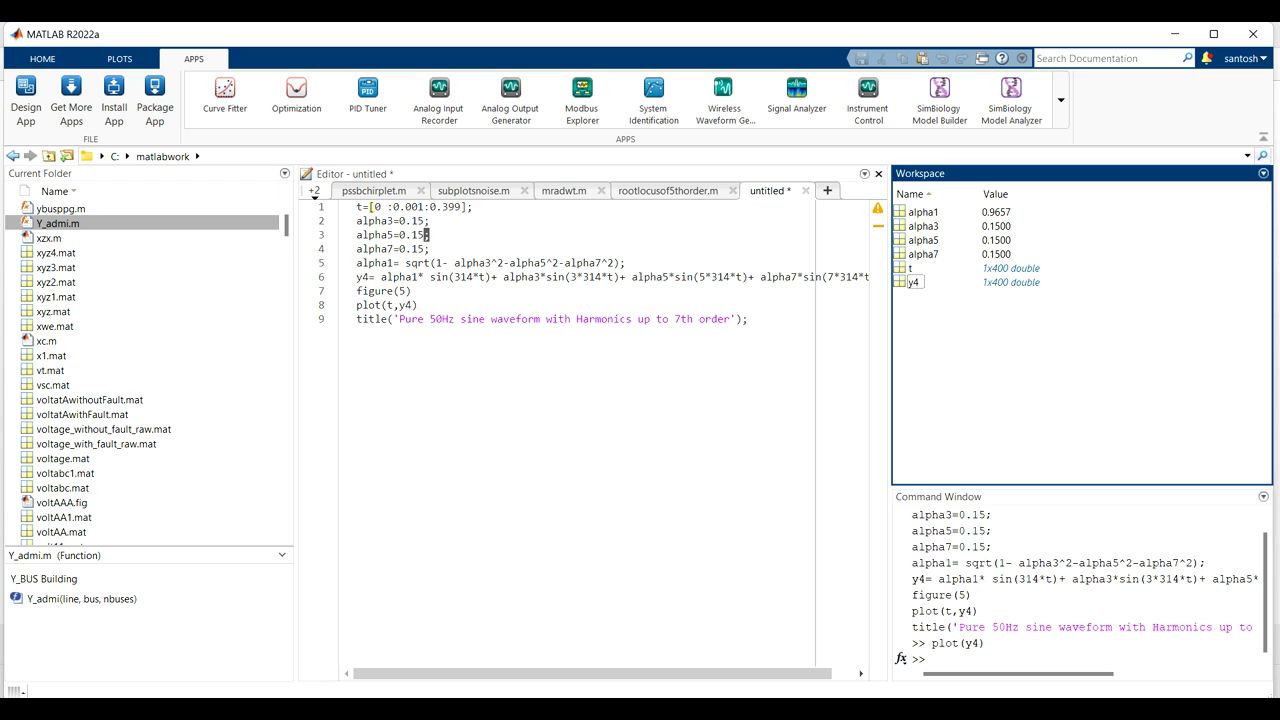
{"action": "left_click", "coordinate": [1060, 100]}
{"action": "left_click_drag", "start_coordinate": [1060, 194], "coordinate": [1060, 231]}
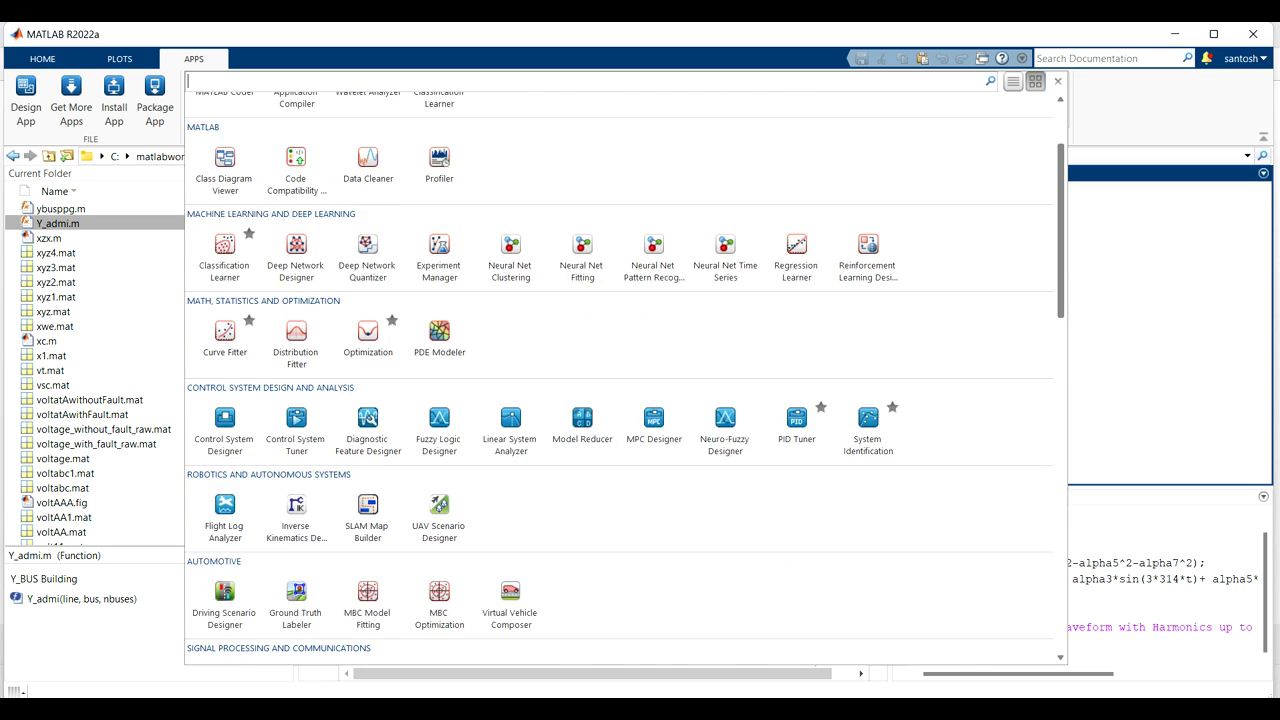
{"action": "scroll", "coordinate": [625, 380], "scroll_direction": "down", "scroll_amount": 2}
{"action": "scroll", "coordinate": [625, 380], "scroll_direction": "down", "scroll_amount": 3}
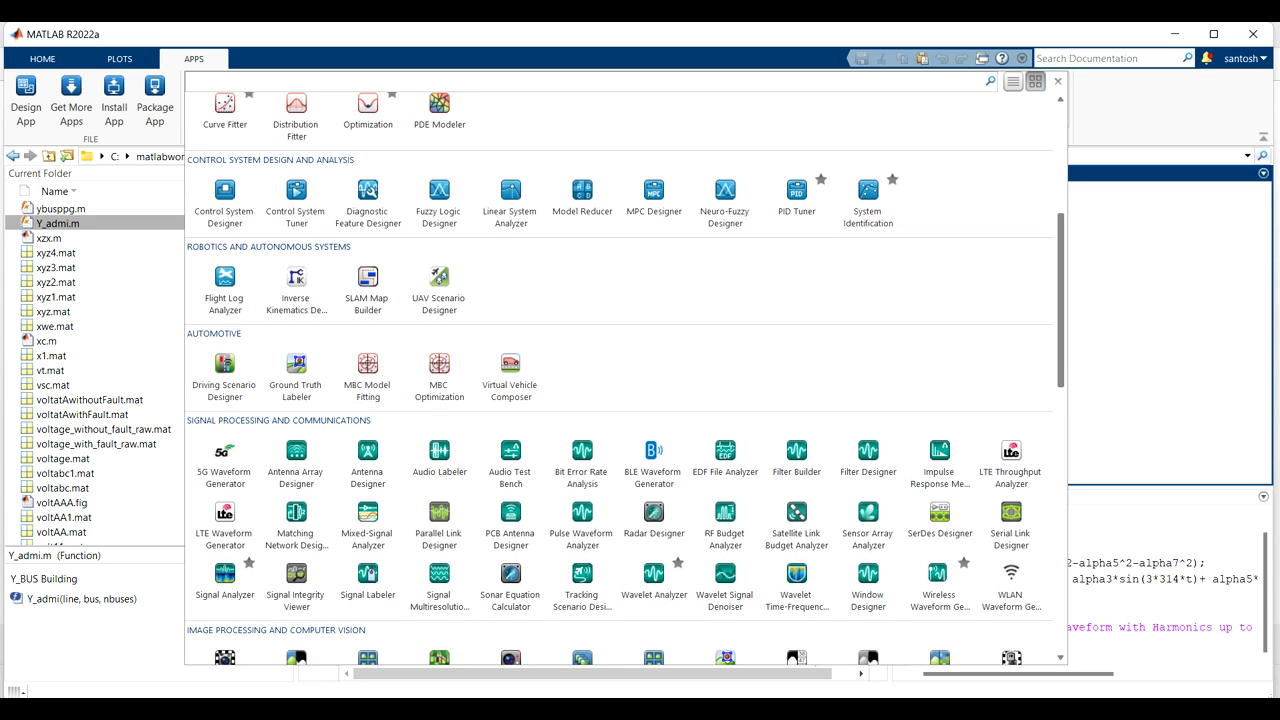
{"action": "scroll", "coordinate": [368, 250], "scroll_direction": "down", "scroll_amount": 5}
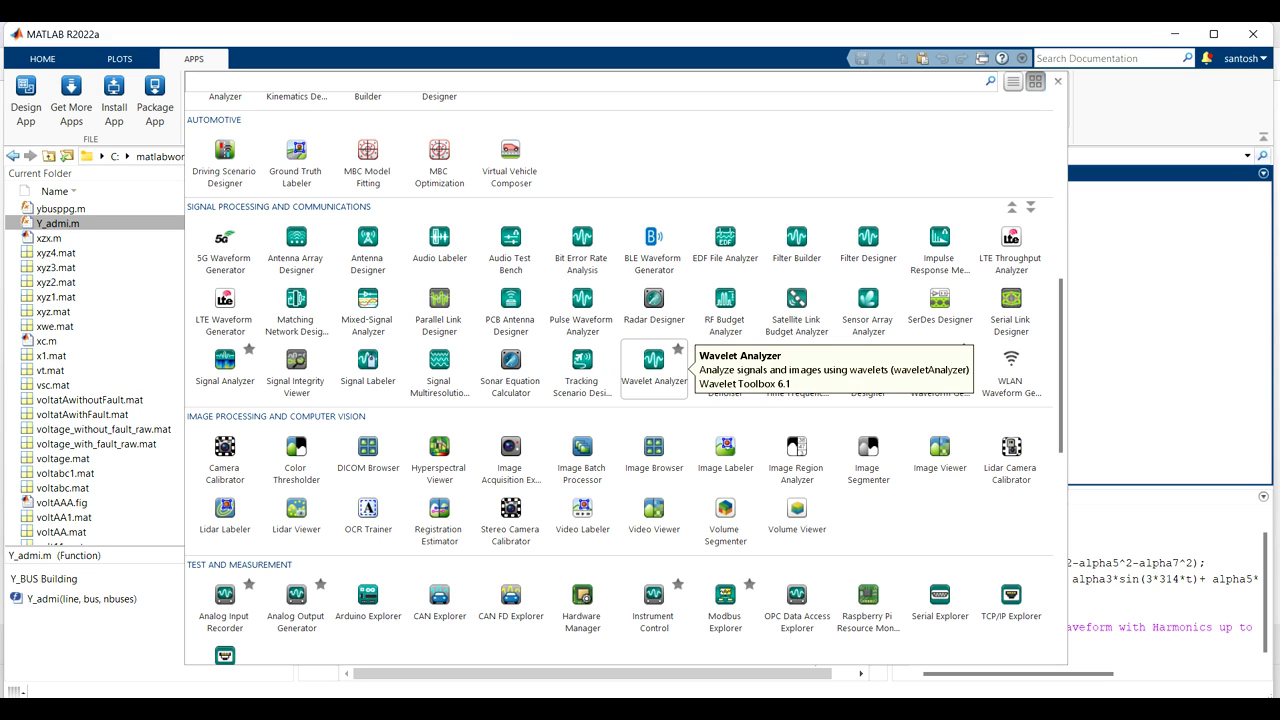
{"action": "left_click", "coordinate": [654, 368]}
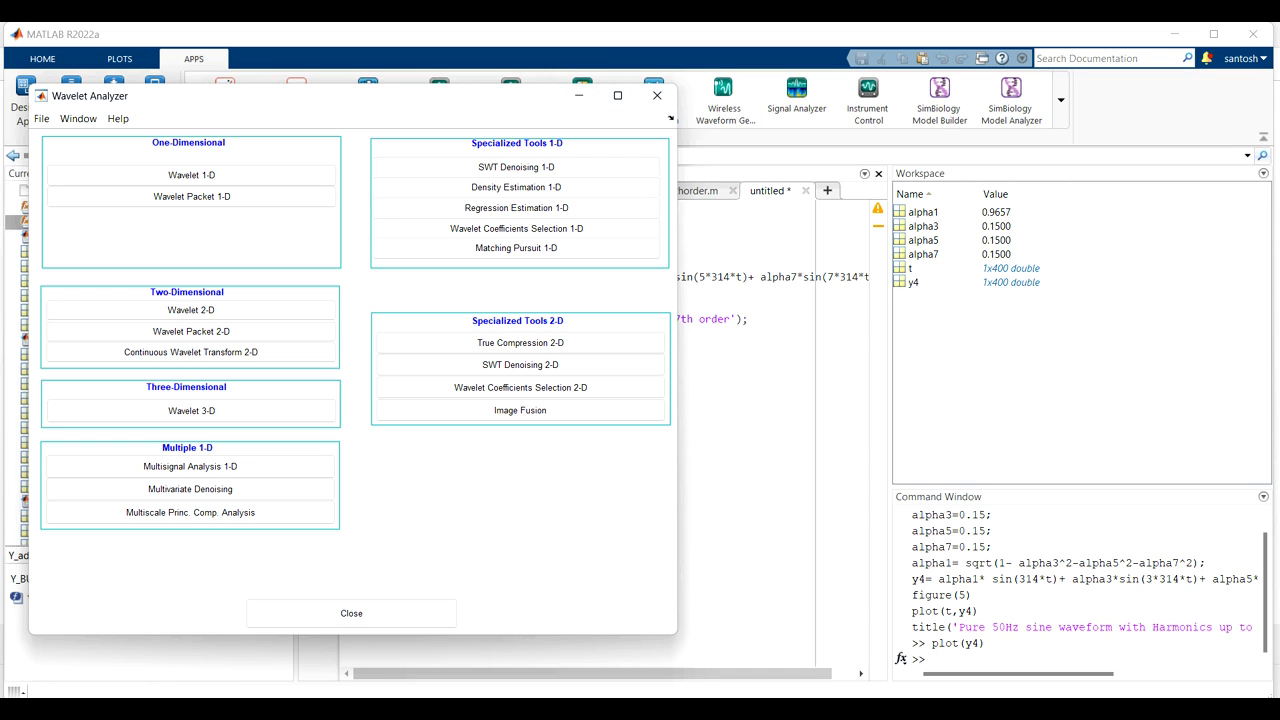
{"action": "left_click_drag", "start_coordinate": [330, 95], "coordinate": [697, 95]}
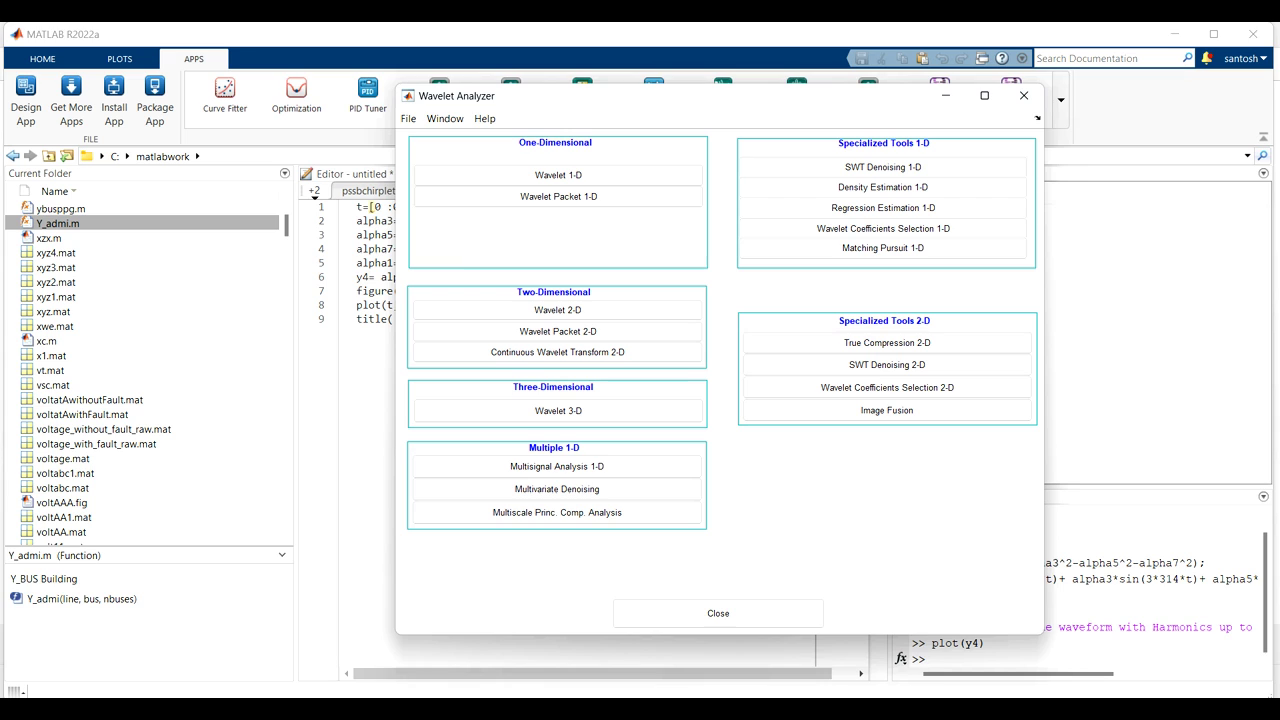
- View the version information about the Wavelet Toolbox and dismiss it
{"action": "left_click", "coordinate": [408, 118]}
{"action": "key", "text": "Escape"}
{"action": "left_click", "coordinate": [484, 118]}
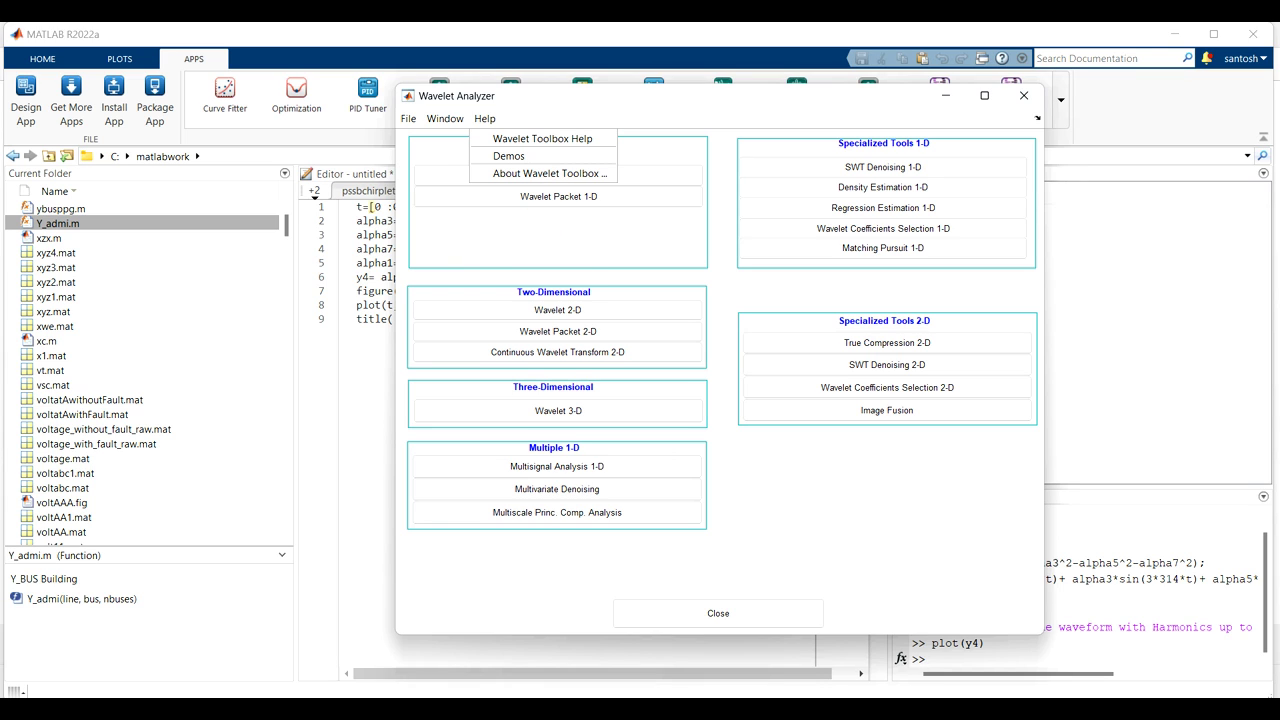
{"action": "key", "text": "Down"}
{"action": "key", "text": "Down"}
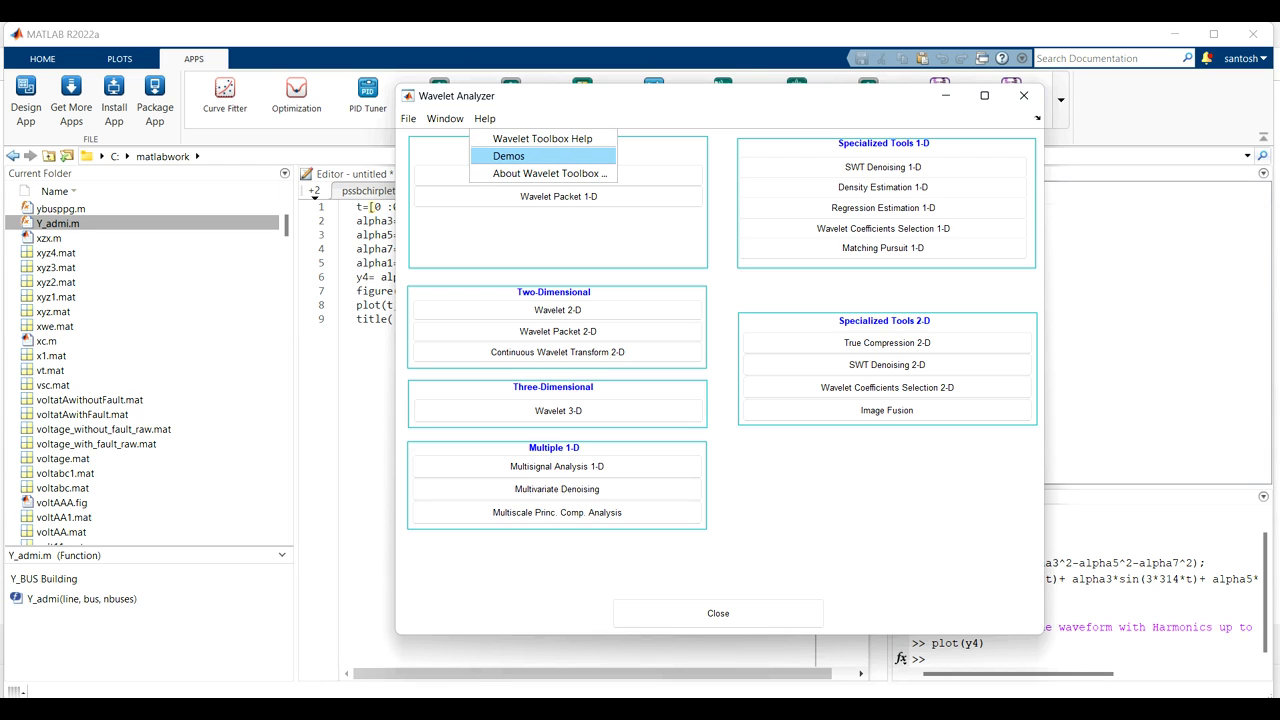
{"action": "key", "text": "Down"}
{"action": "key", "text": "Return"}
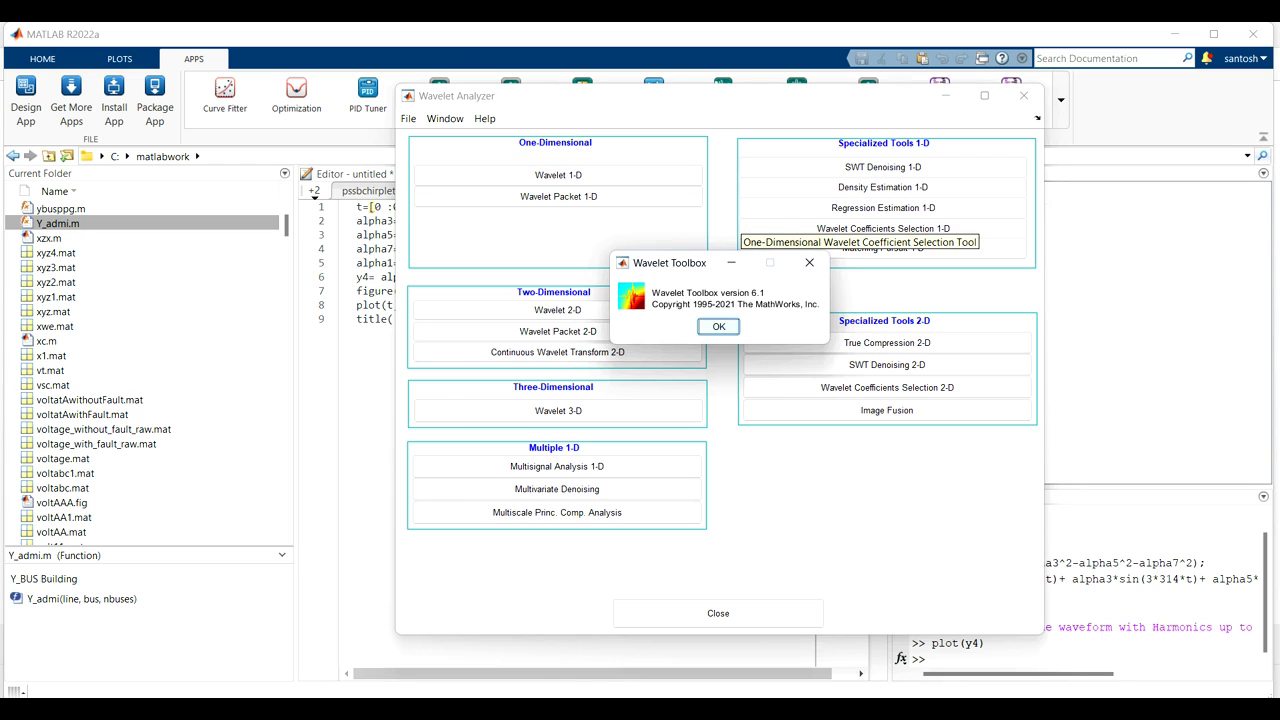
{"action": "left_click", "coordinate": [718, 326]}
- Open the Wavelet Toolbox demos, look through the listed examples in the Help Center, and close the help window
{"action": "left_click", "coordinate": [484, 118]}
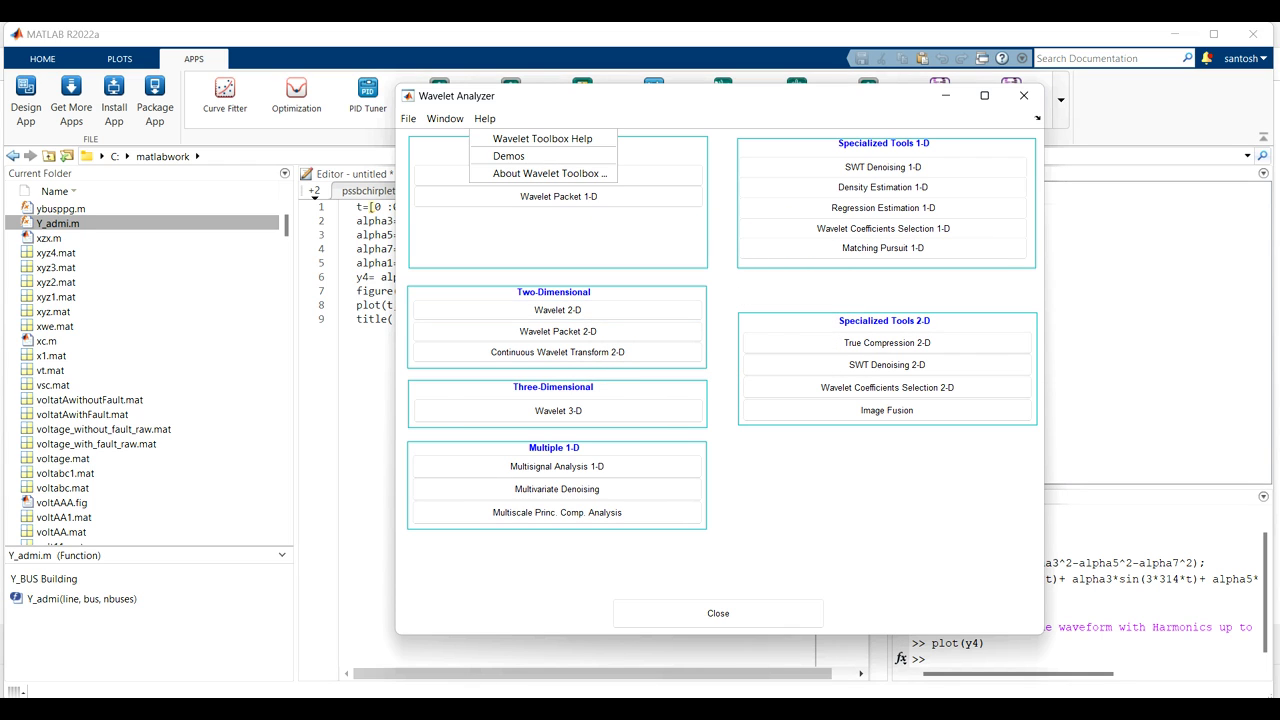
{"action": "key", "text": "Down"}
{"action": "key", "text": "Down"}
{"action": "key", "text": "Return"}
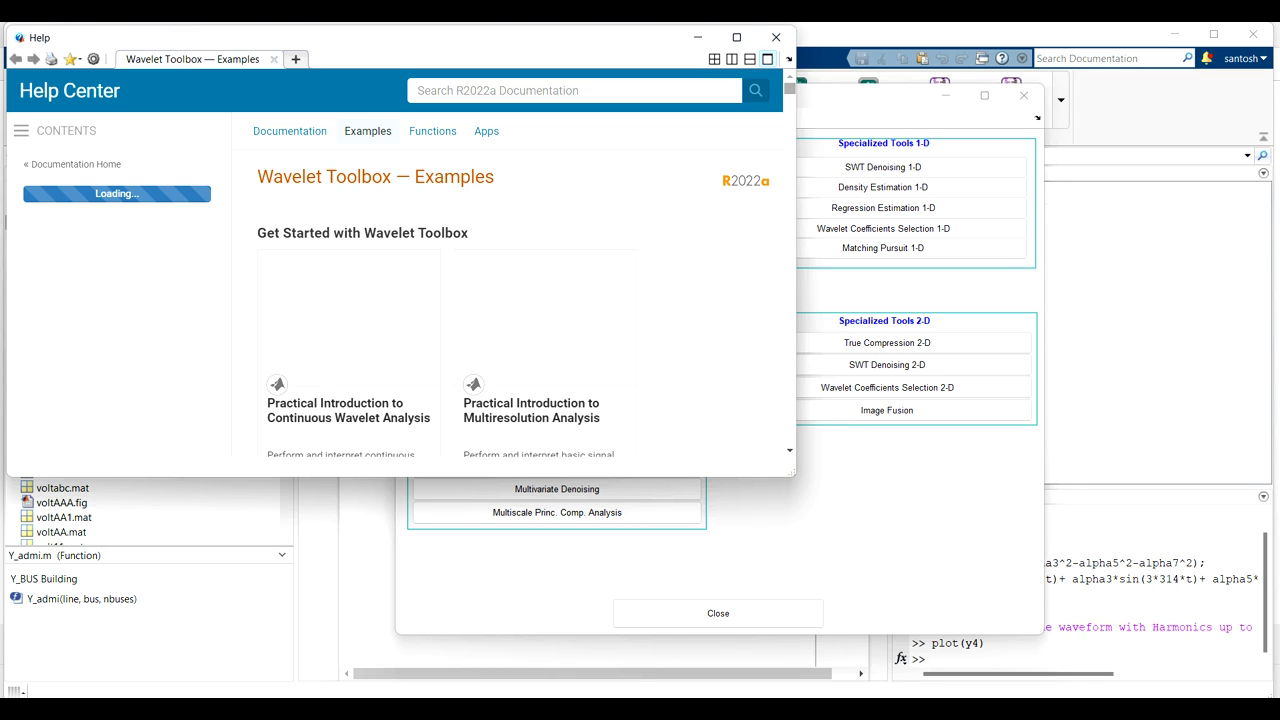
{"action": "scroll", "coordinate": [395, 300], "scroll_direction": "down", "scroll_amount": 5}
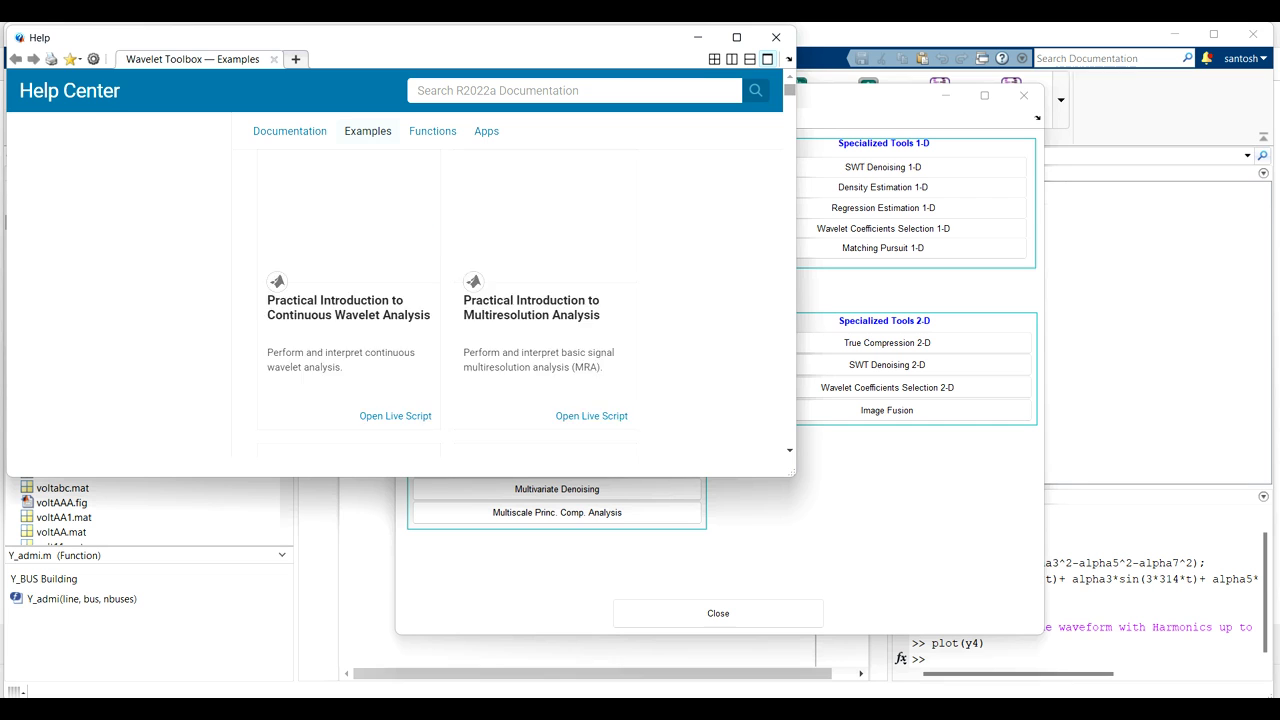
{"action": "scroll", "coordinate": [507, 300], "scroll_direction": "down", "scroll_amount": 7}
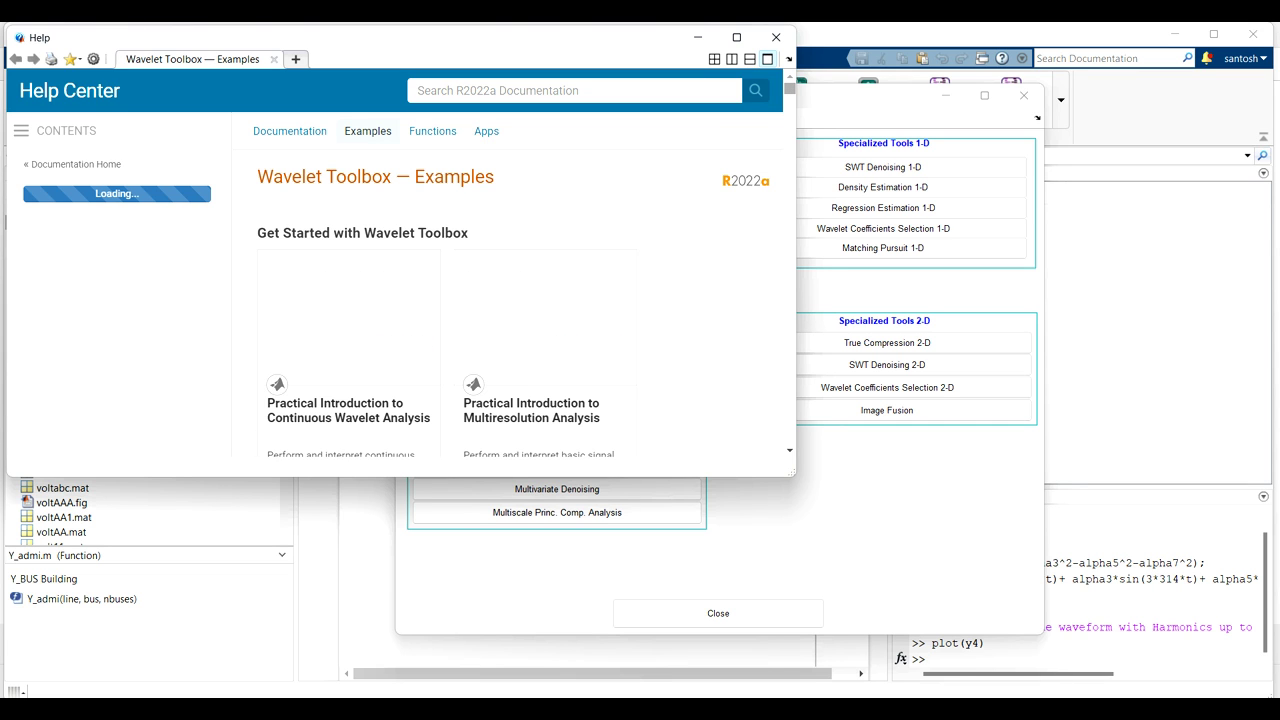
{"action": "scroll", "coordinate": [510, 300], "scroll_direction": "down", "scroll_amount": 6}
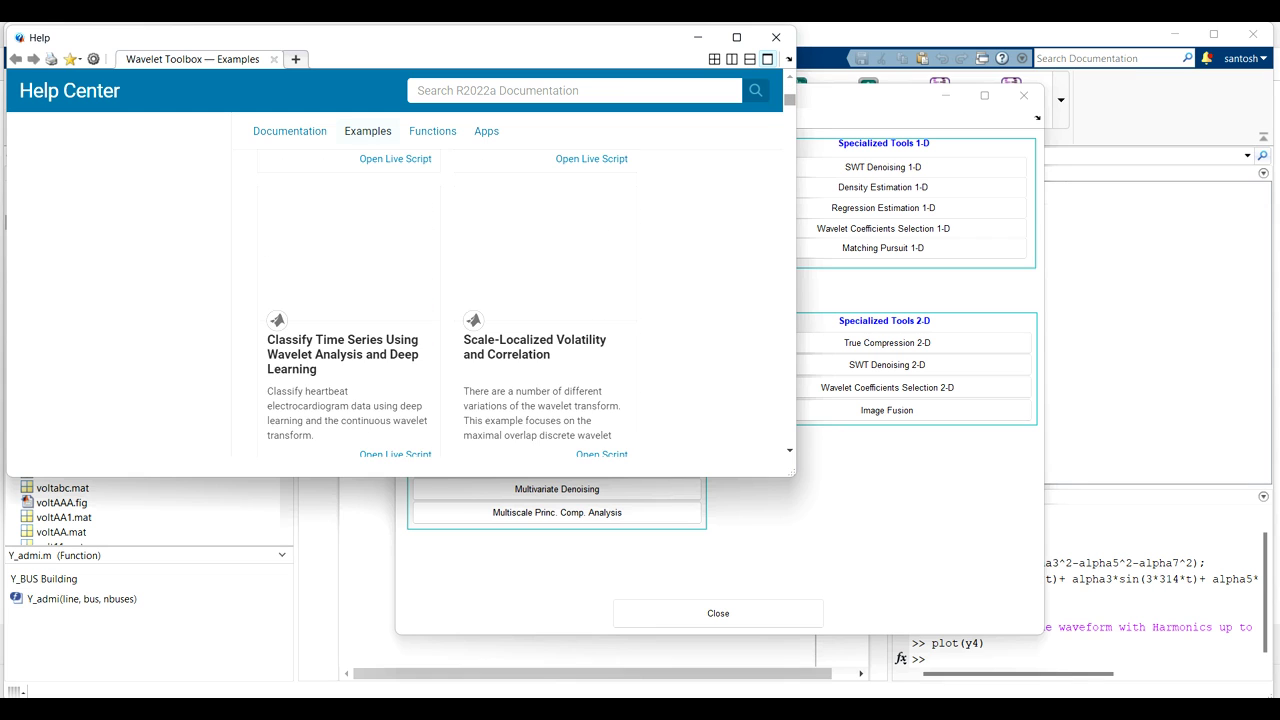
{"action": "scroll", "coordinate": [510, 300], "scroll_direction": "down", "scroll_amount": 6}
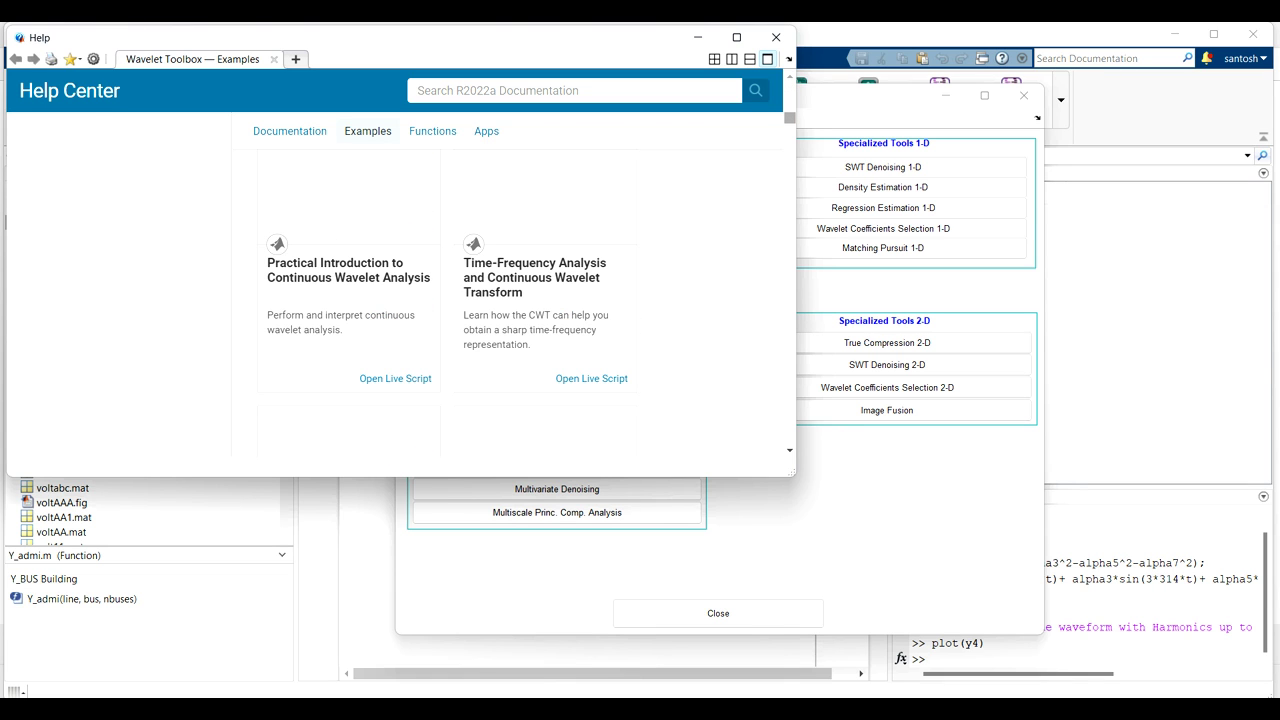
{"action": "left_click", "coordinate": [775, 37]}
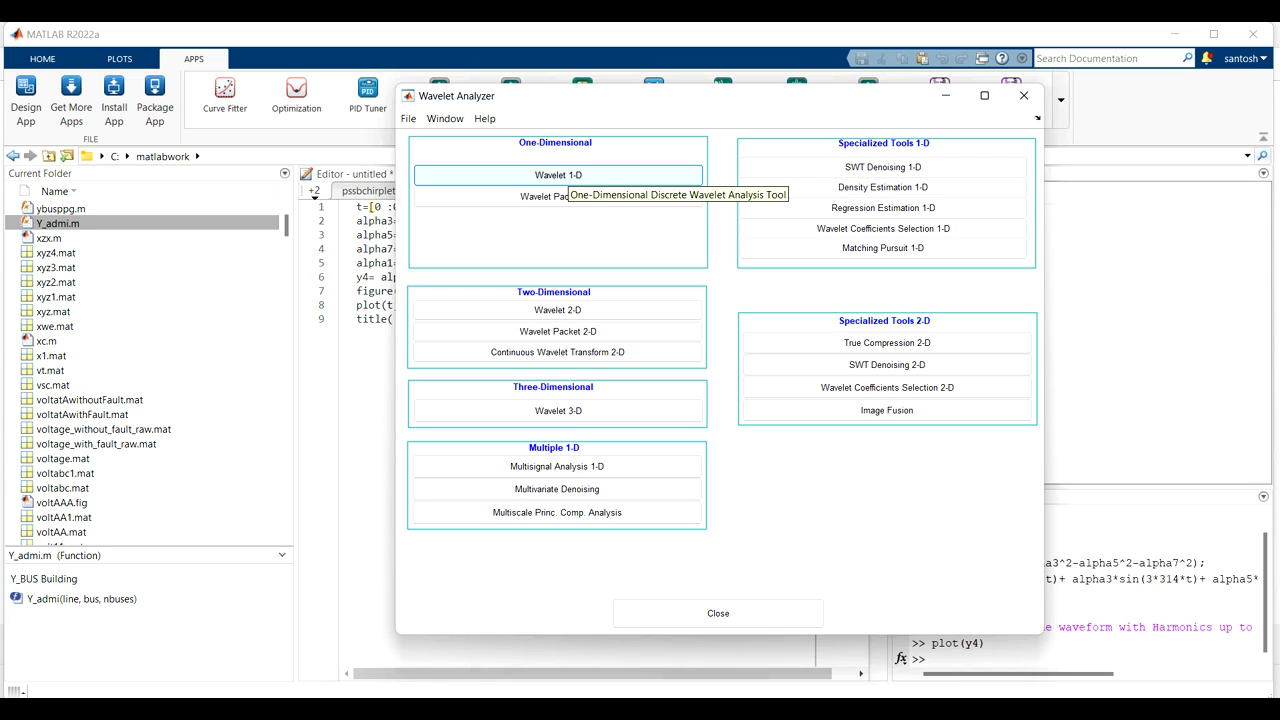
- Open the one-dimensional discrete wavelet analysis tool, Wavelet 1-D
{"action": "left_click", "coordinate": [560, 175]}
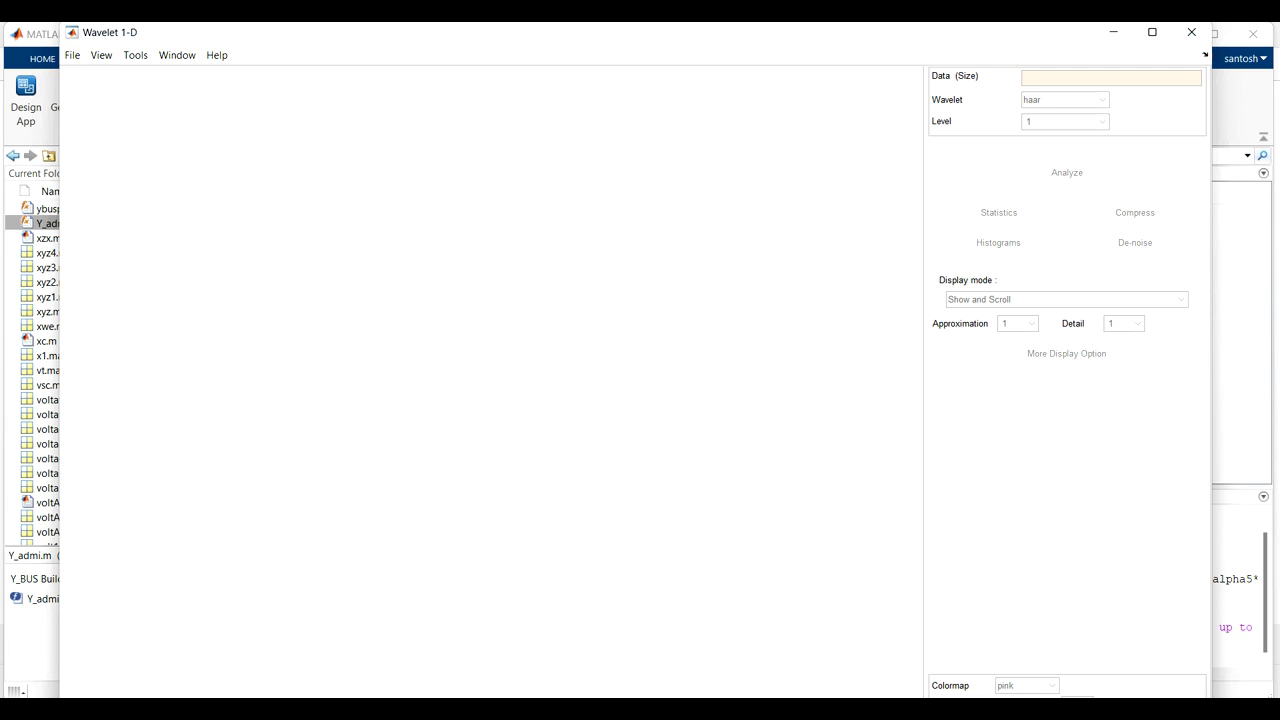
- Load the signal from harmonicsneww.mat in the matlabwork folder into the Wavelet 1-D tool
{"action": "left_click", "coordinate": [72, 55]}
{"action": "key", "text": "Down"}
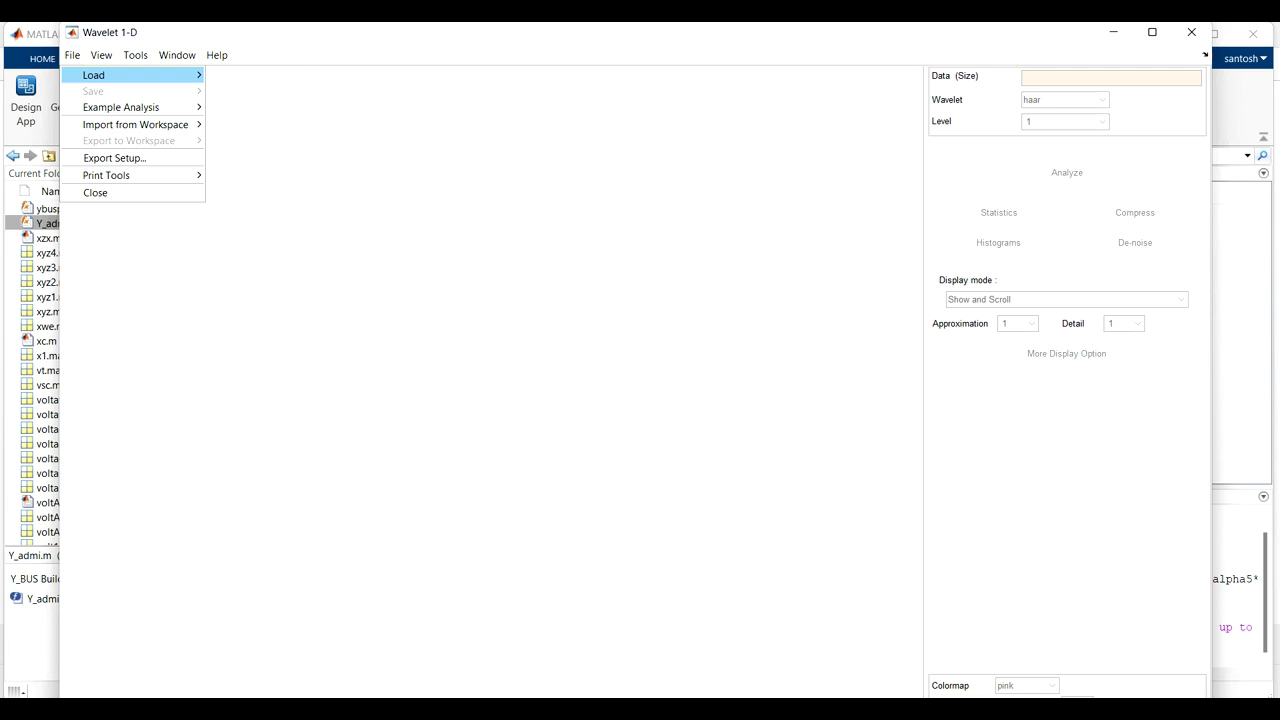
{"action": "key", "text": "Right"}
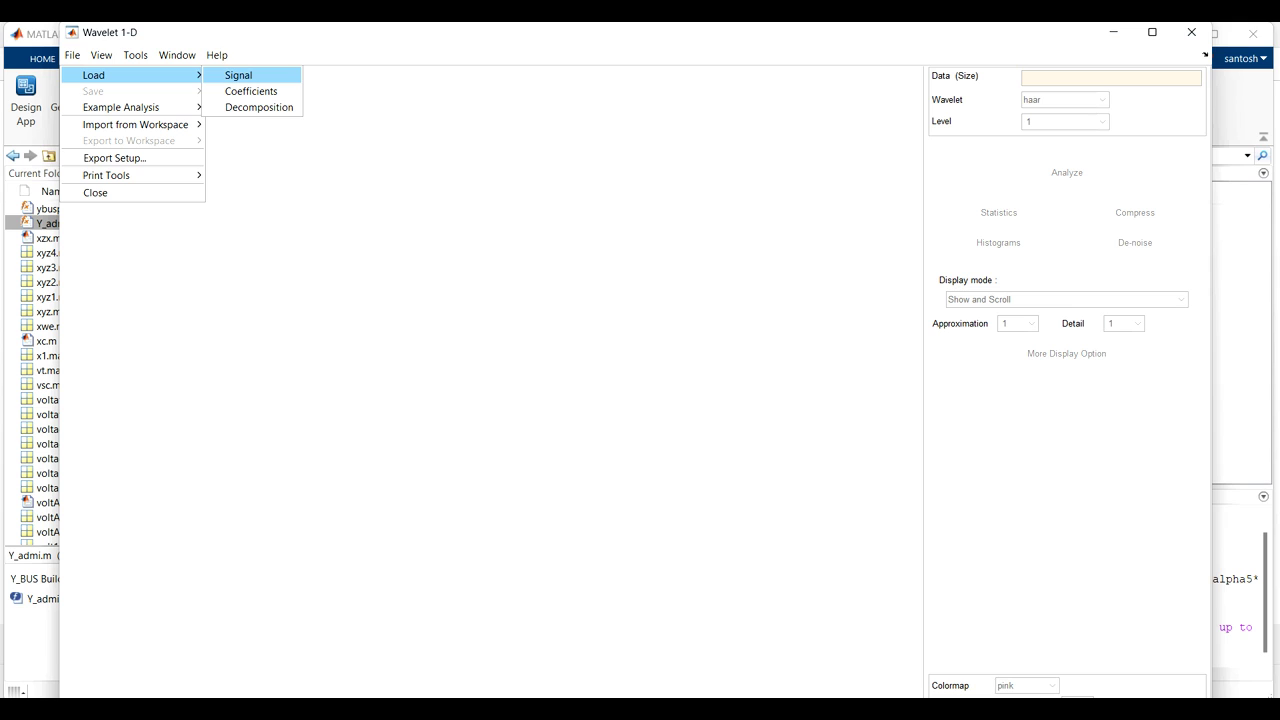
{"action": "key", "text": "Down"}
{"action": "key", "text": "Return"}
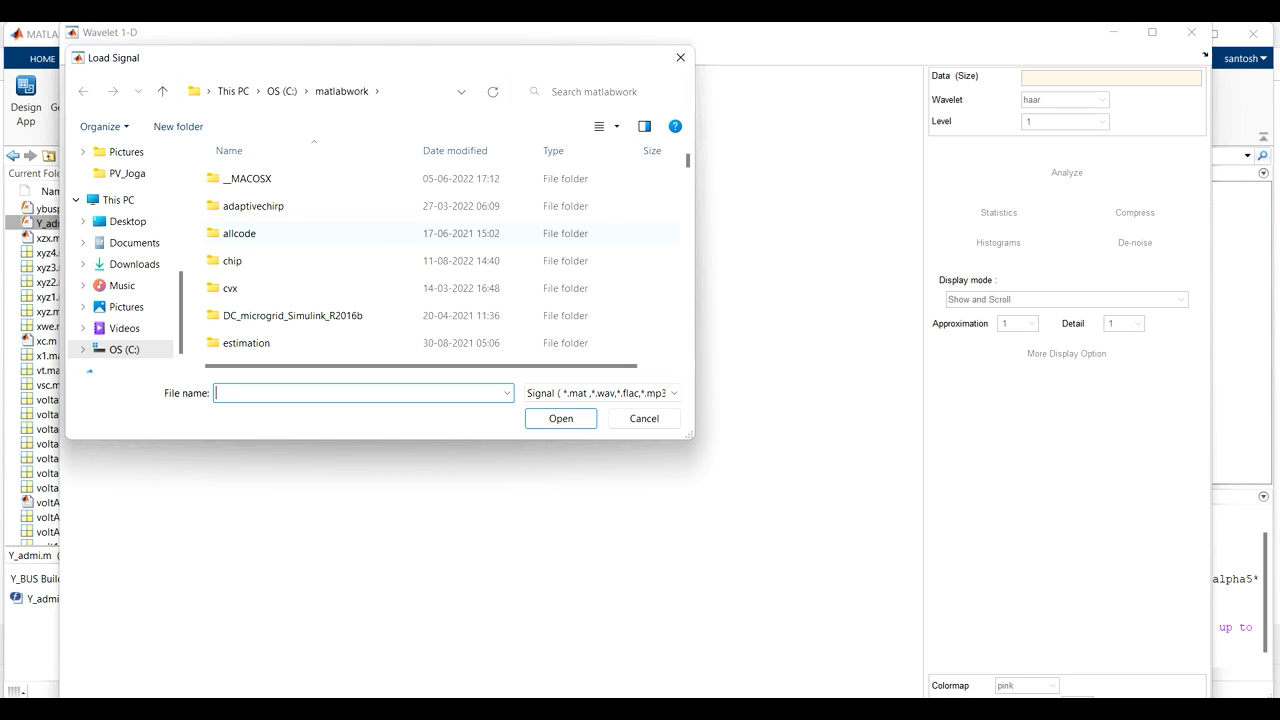
{"action": "type", "text": "harmo"}
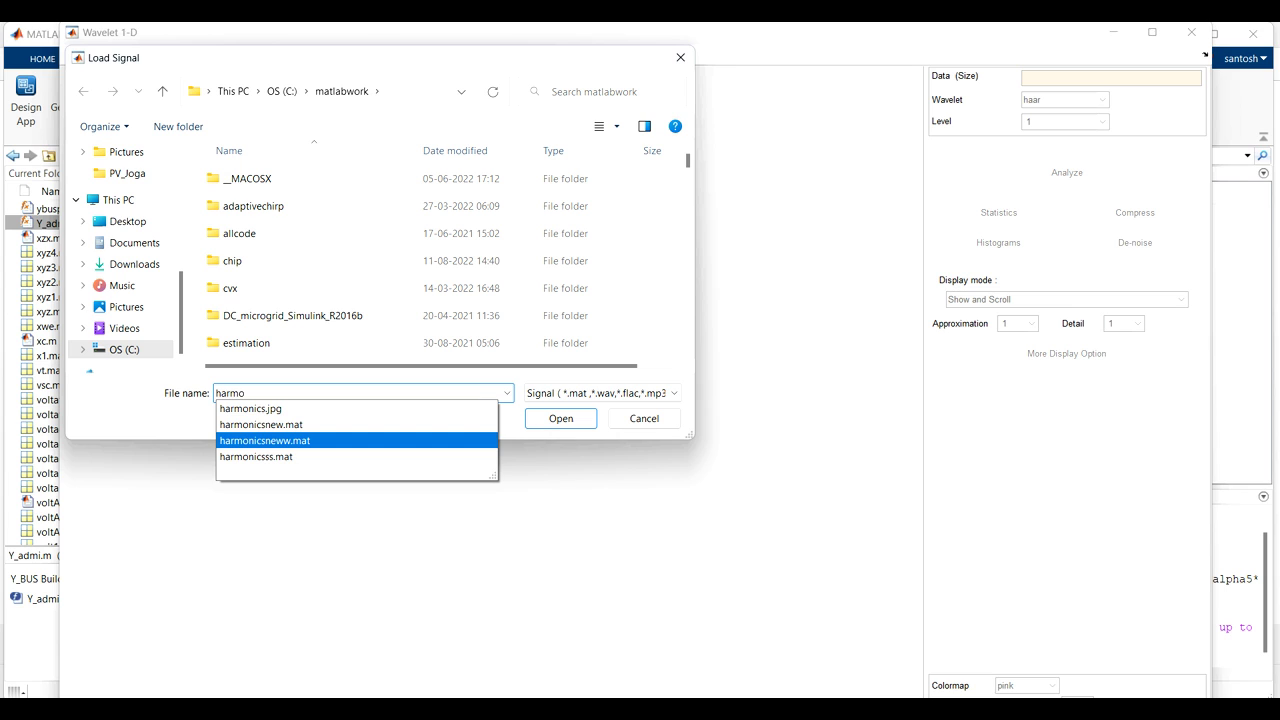
{"action": "left_click", "coordinate": [264, 440]}
{"action": "key", "text": "Return"}
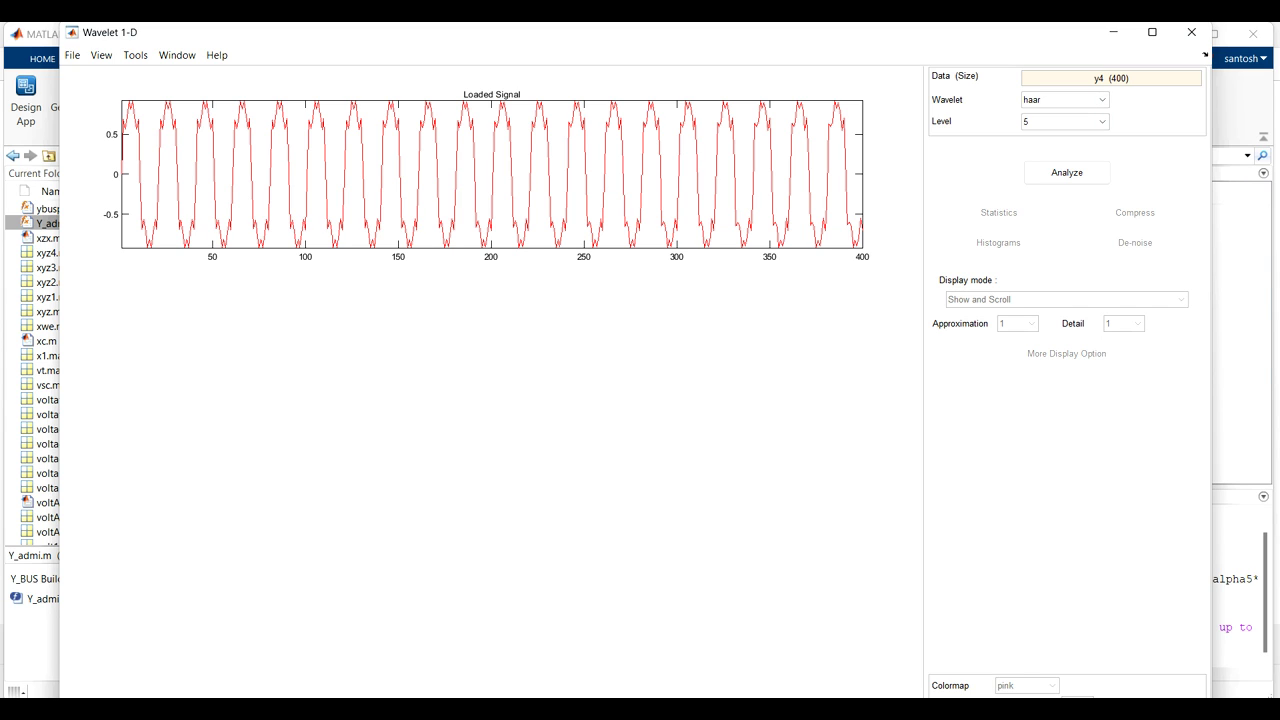
- Look through the available wavelet families and choose db for the loaded signal
{"action": "left_click", "coordinate": [1101, 99]}
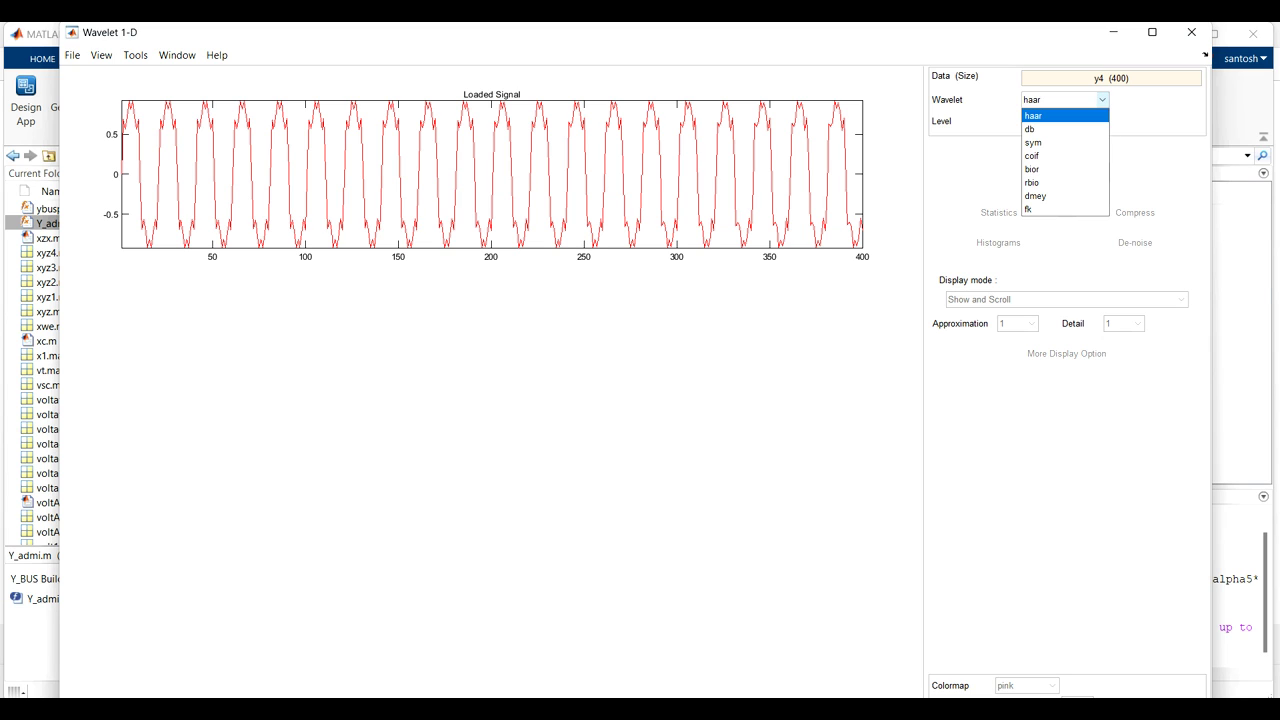
{"action": "key", "text": "Down"}
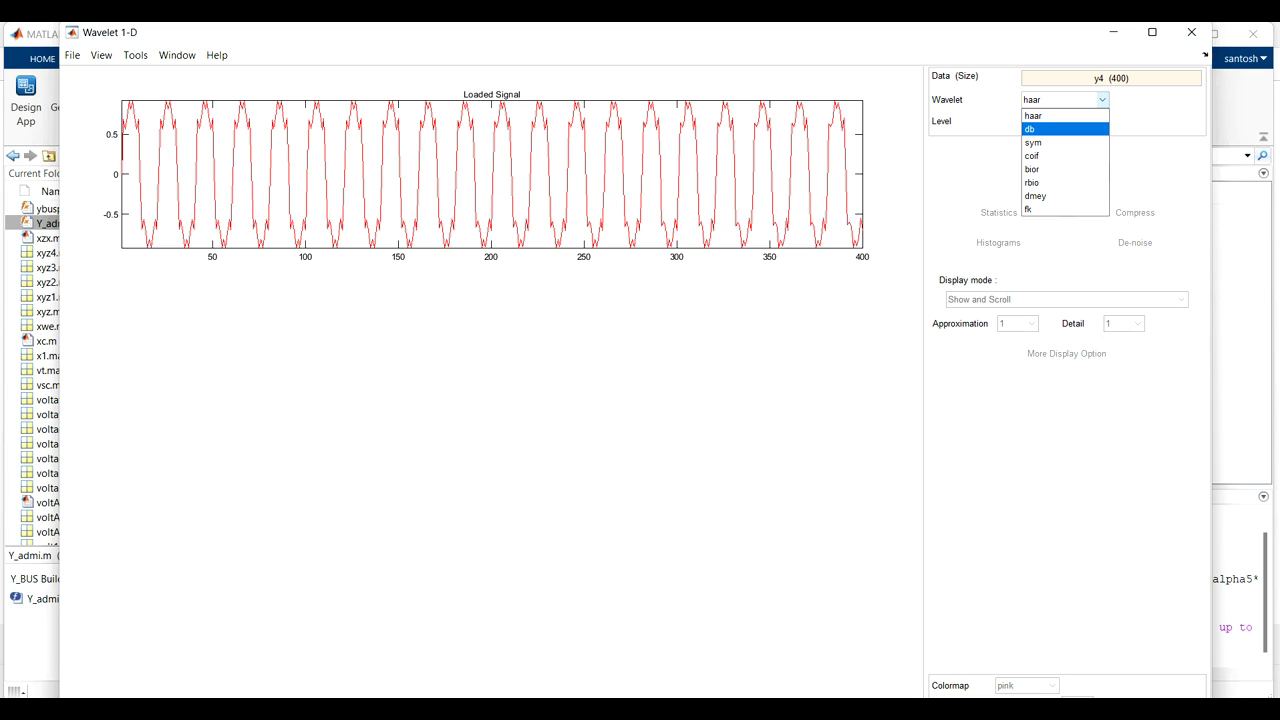
{"action": "key", "text": "Down"}
{"action": "key", "text": "Down"}
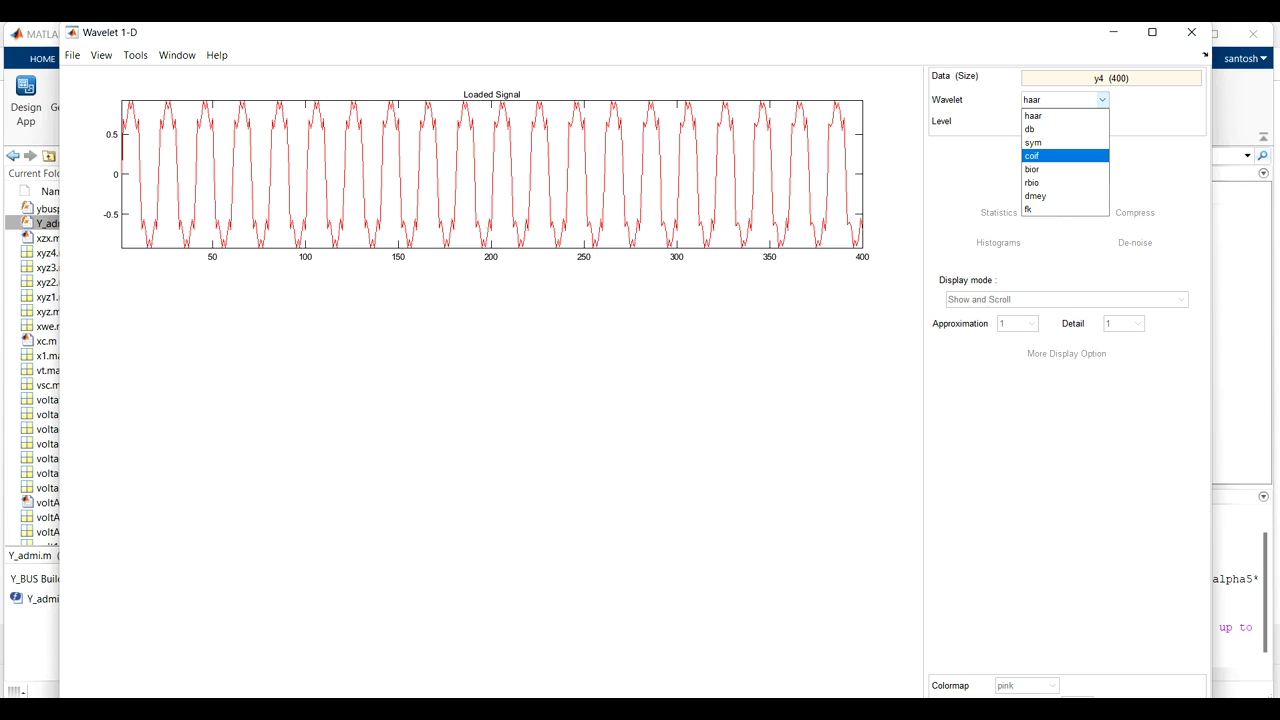
{"action": "key", "text": "Down"}
{"action": "key", "text": "Down"}
{"action": "key", "text": "Down"}
{"action": "key", "text": "Down"}
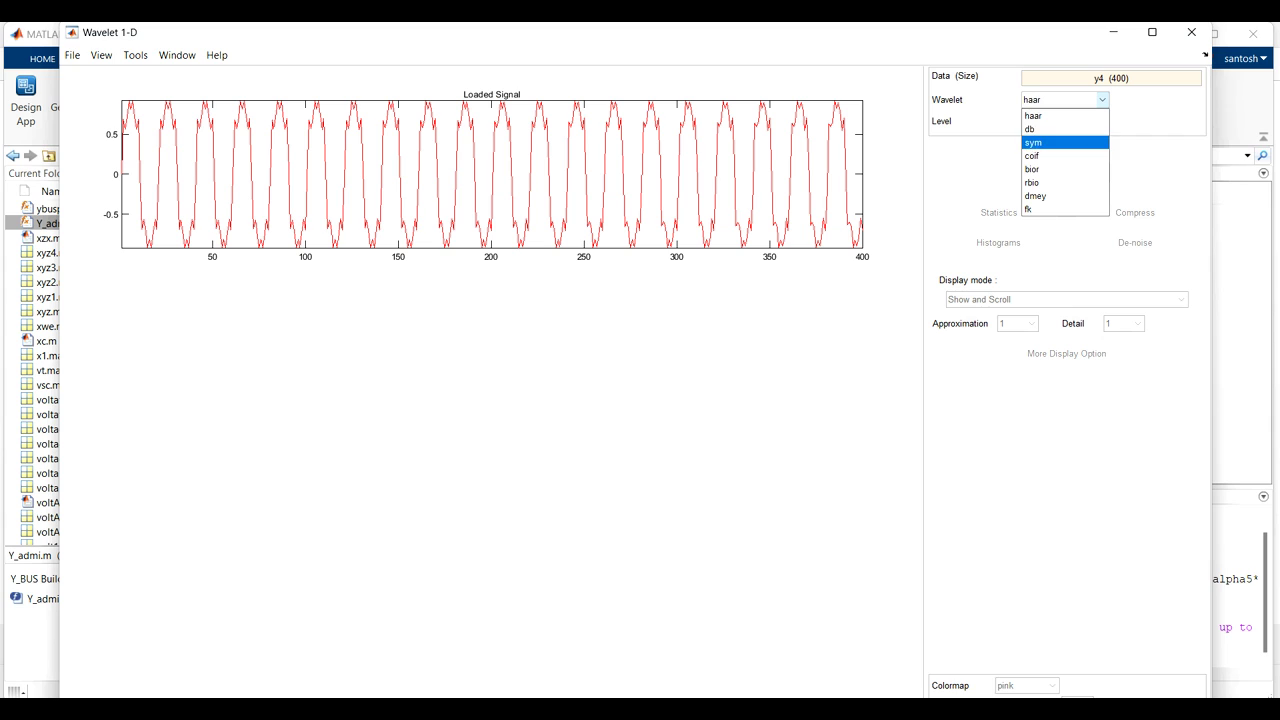
{"action": "key", "text": "Return"}
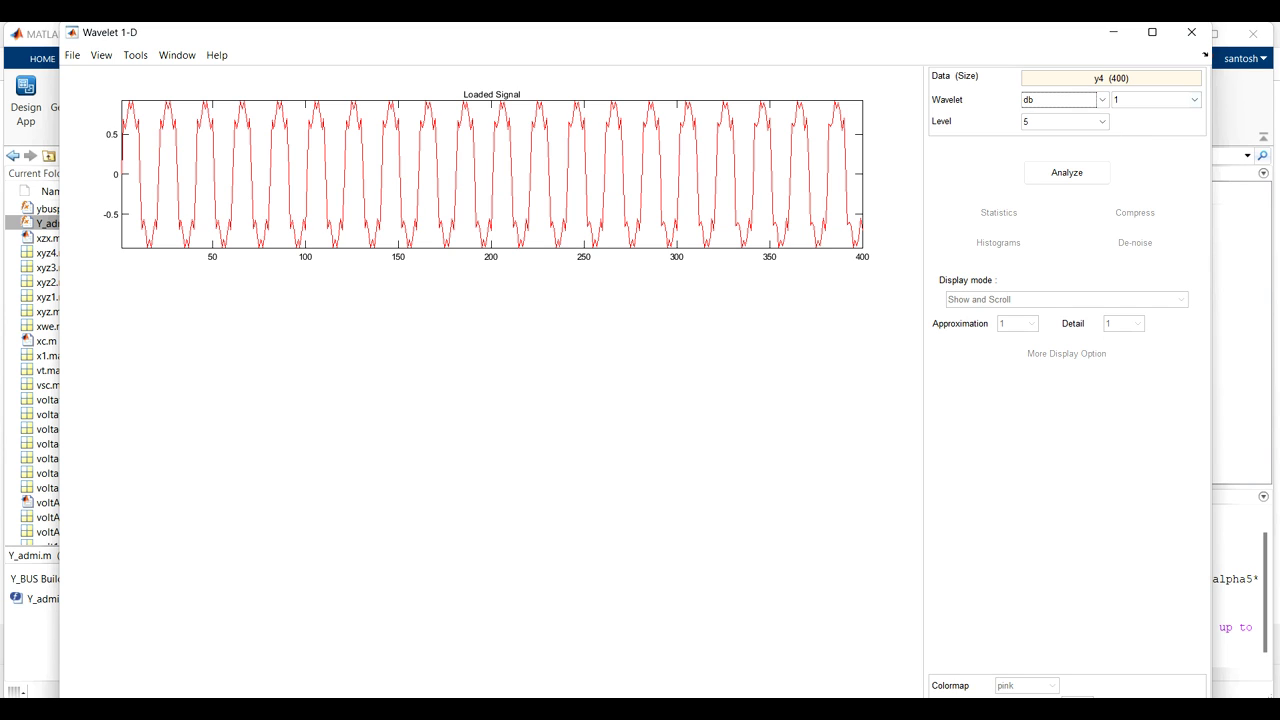
- Set the decomposition level to 4 and analyze the signal
{"action": "left_click", "coordinate": [1102, 121]}
{"action": "left_click", "coordinate": [1064, 178]}
{"action": "left_click", "coordinate": [1102, 121]}
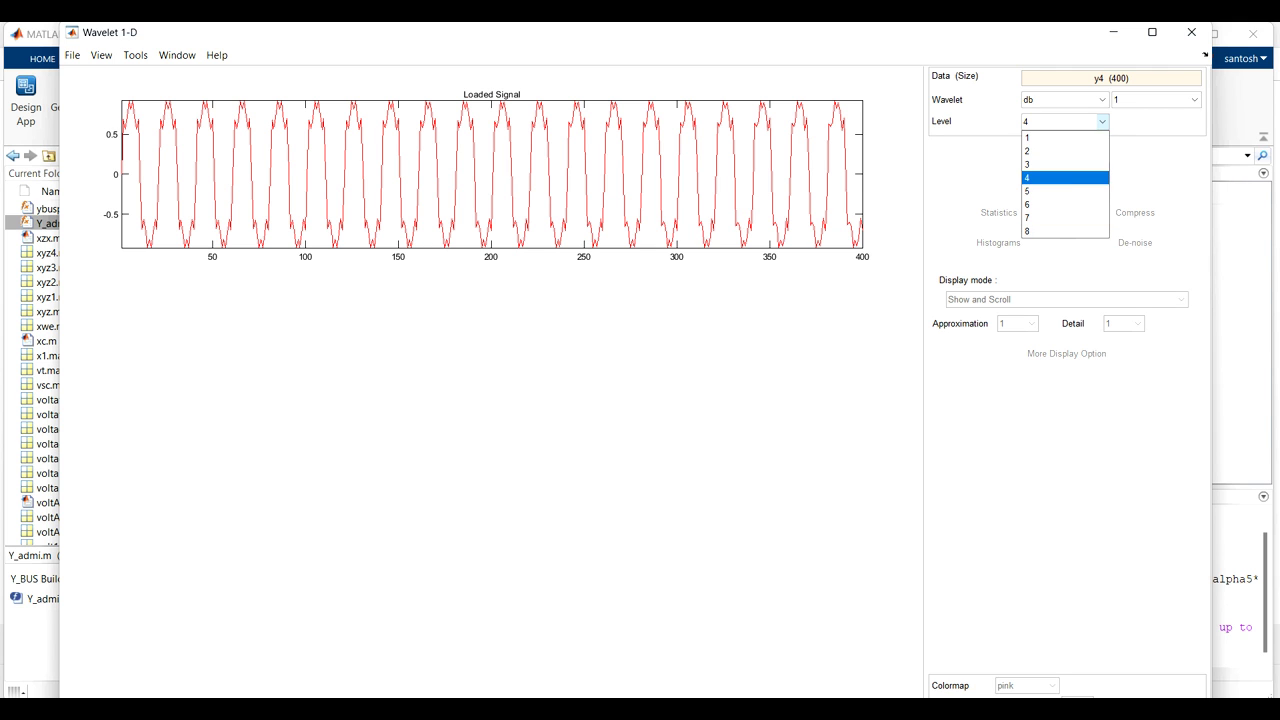
{"action": "left_click", "coordinate": [1064, 177]}
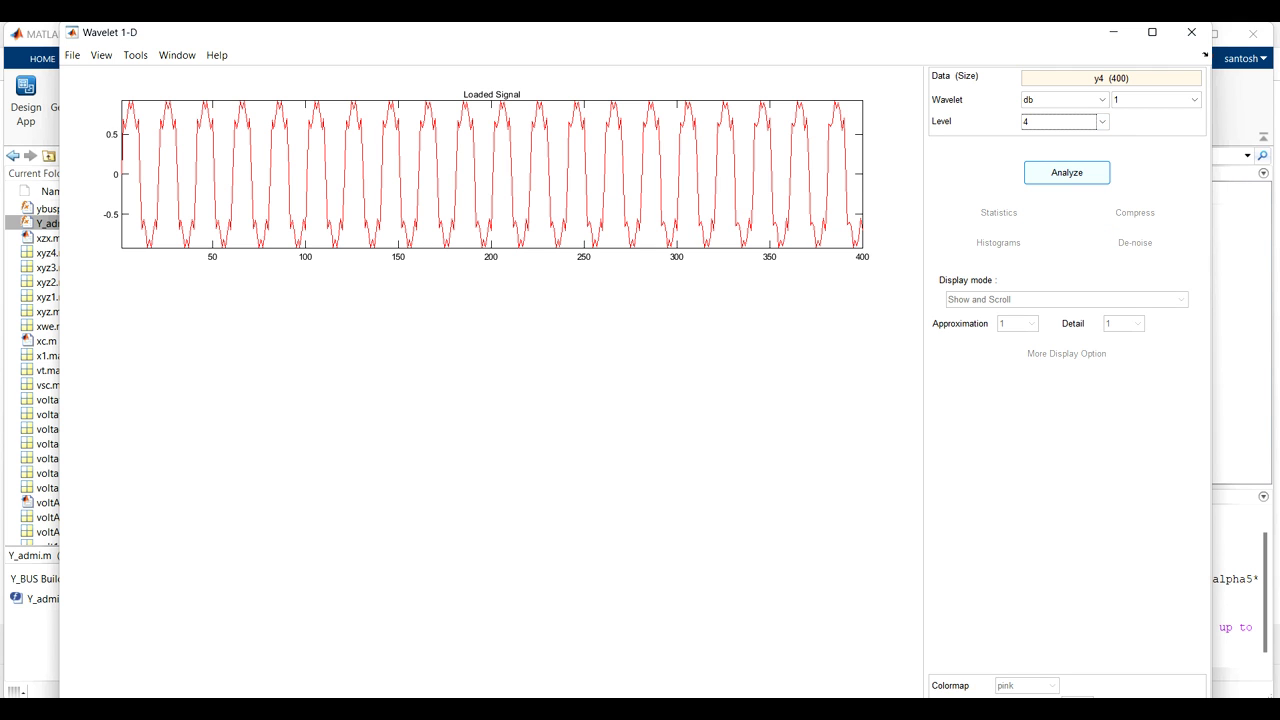
{"action": "left_click", "coordinate": [1066, 172]}
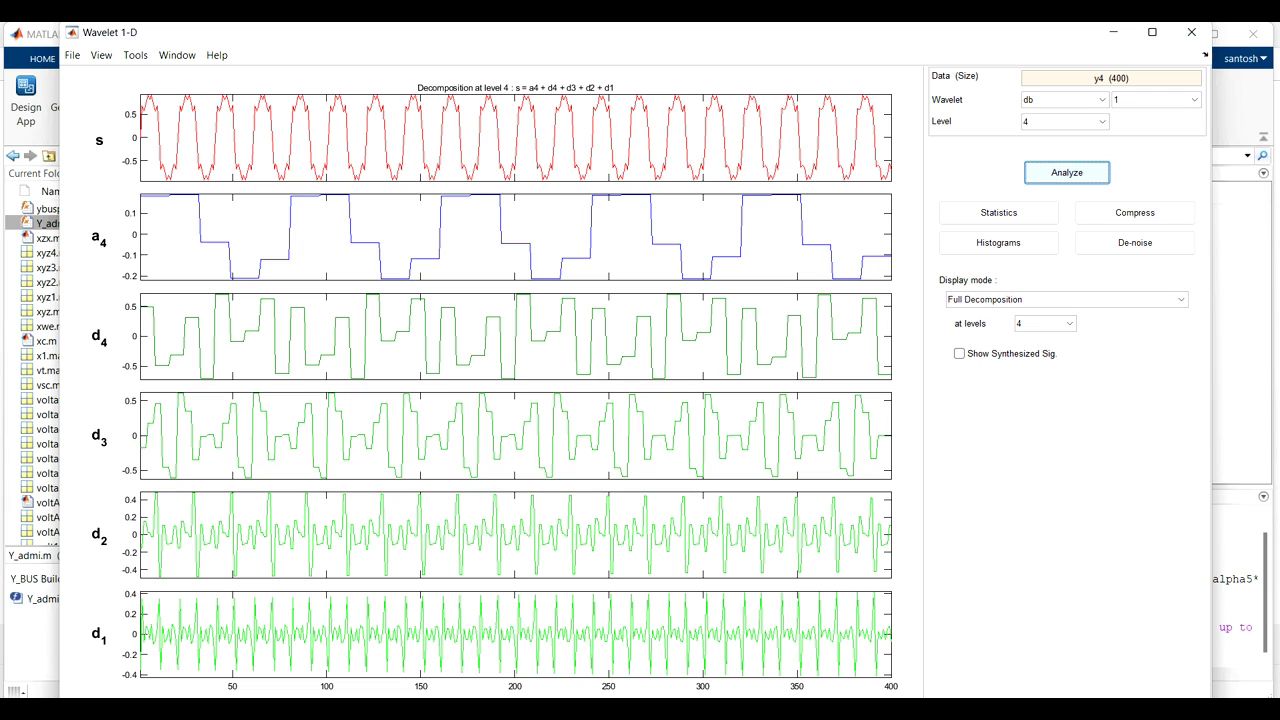
- Look through the display modes and show the decomposition in Tree Mode
{"action": "left_click", "coordinate": [1180, 299]}
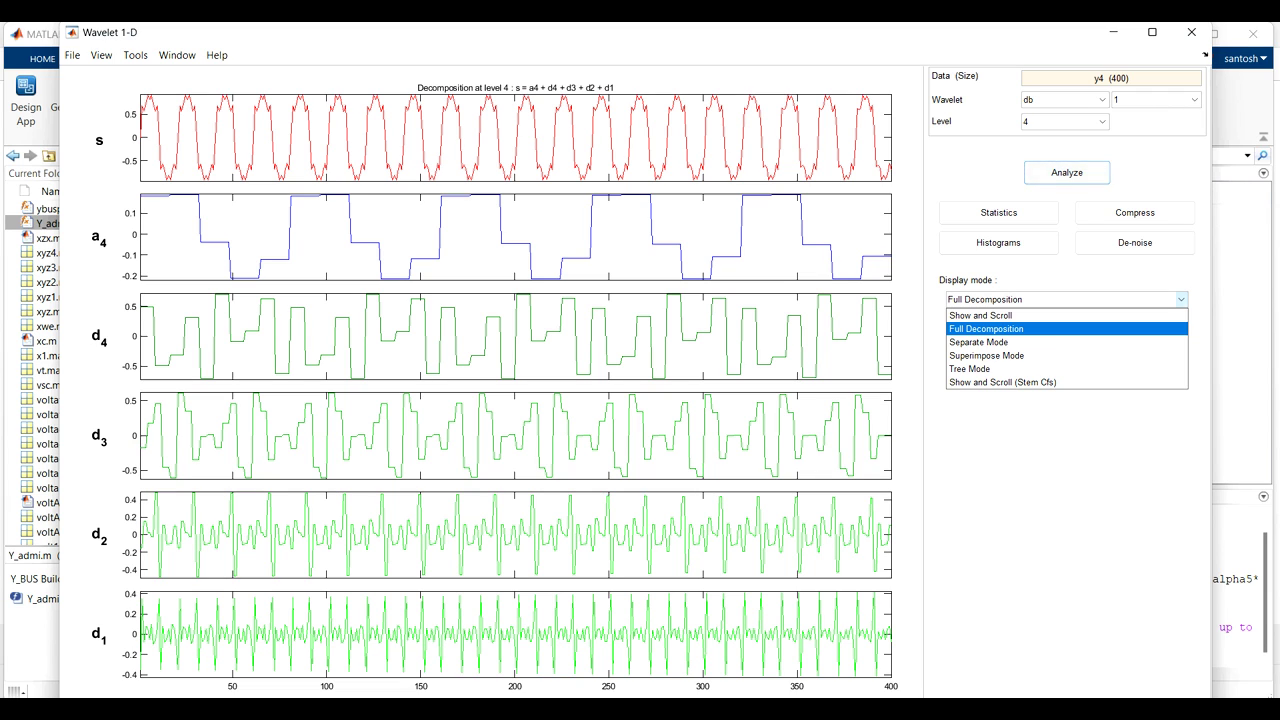
{"action": "key", "text": "Up"}
{"action": "key", "text": "Down"}
{"action": "key", "text": "Down"}
{"action": "key", "text": "Down"}
{"action": "key", "text": "Down"}
{"action": "key", "text": "Up"}
{"action": "key", "text": "Up"}
{"action": "key", "text": "Down"}
{"action": "key", "text": "Down"}
{"action": "key", "text": "Return"}
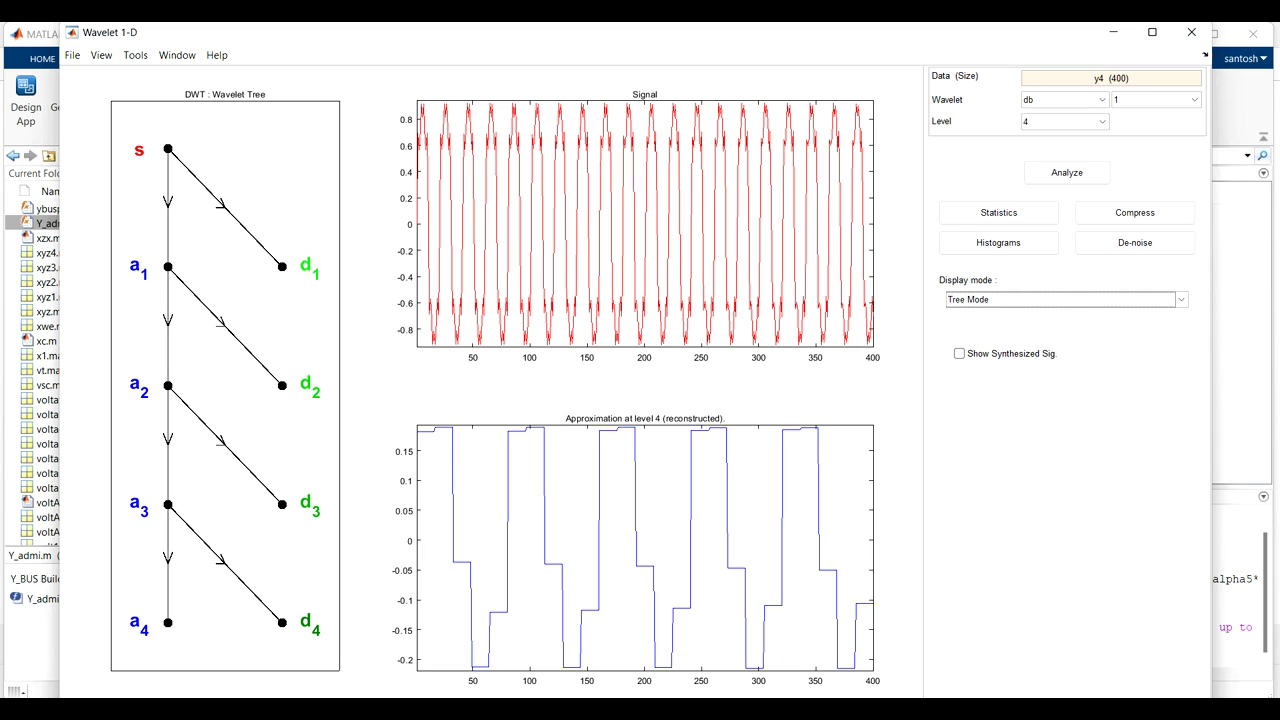
- Show the decomposition in Show and Scroll mode
{"action": "key", "text": "alt+Down"}
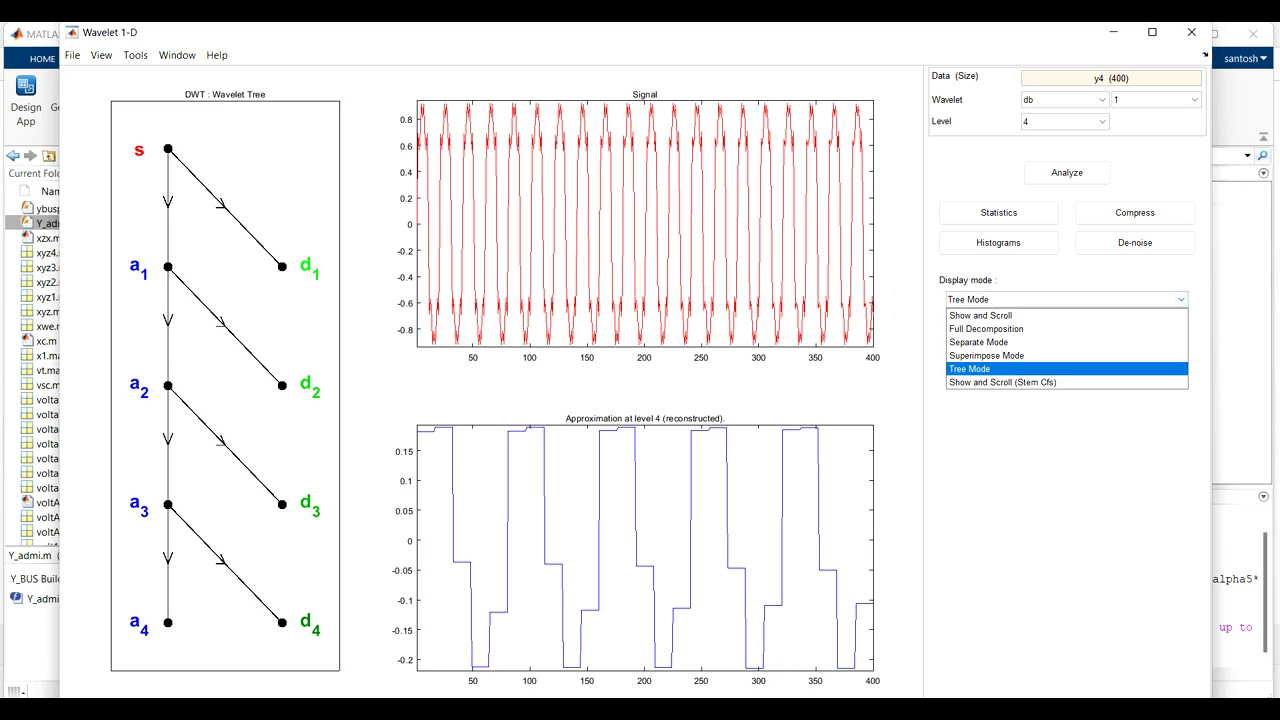
{"action": "key", "text": "Up"}
{"action": "key", "text": "Up"}
{"action": "key", "text": "Up"}
{"action": "key", "text": "Up"}
{"action": "key", "text": "Return"}
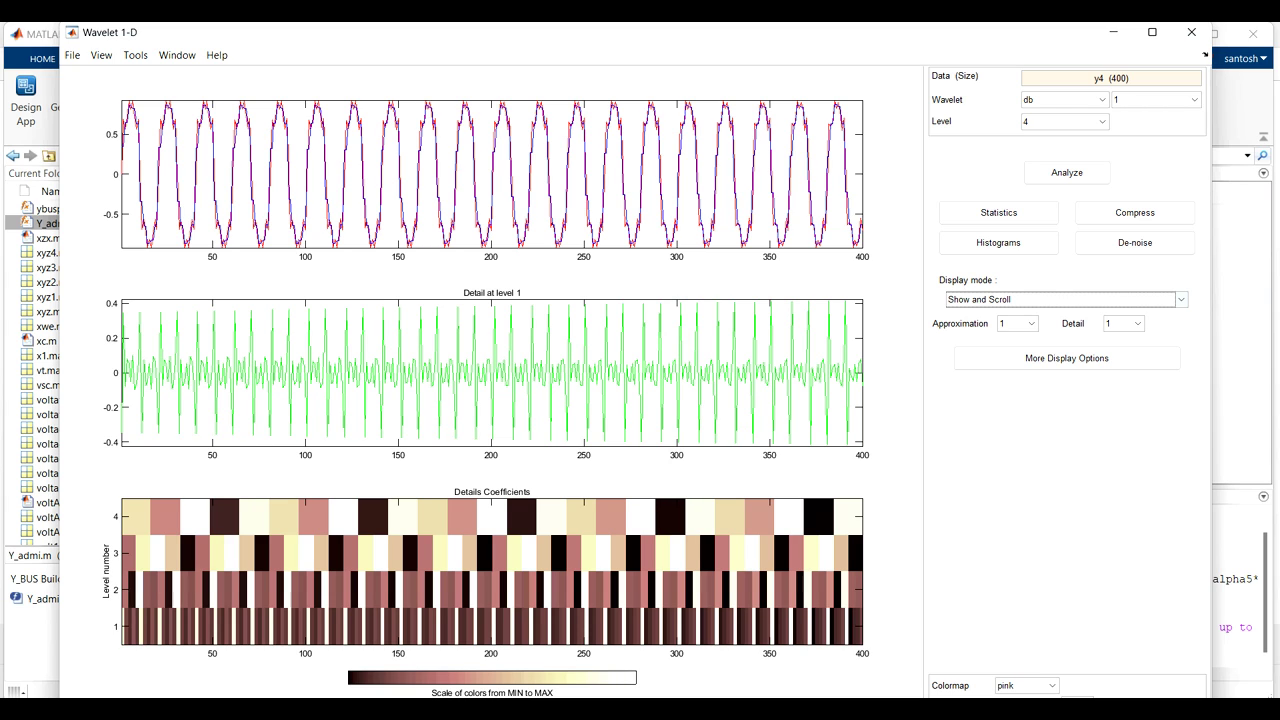
- View the decomposition in Superimpose Mode, then return to the Full Decomposition display
{"action": "left_click", "coordinate": [1181, 299]}
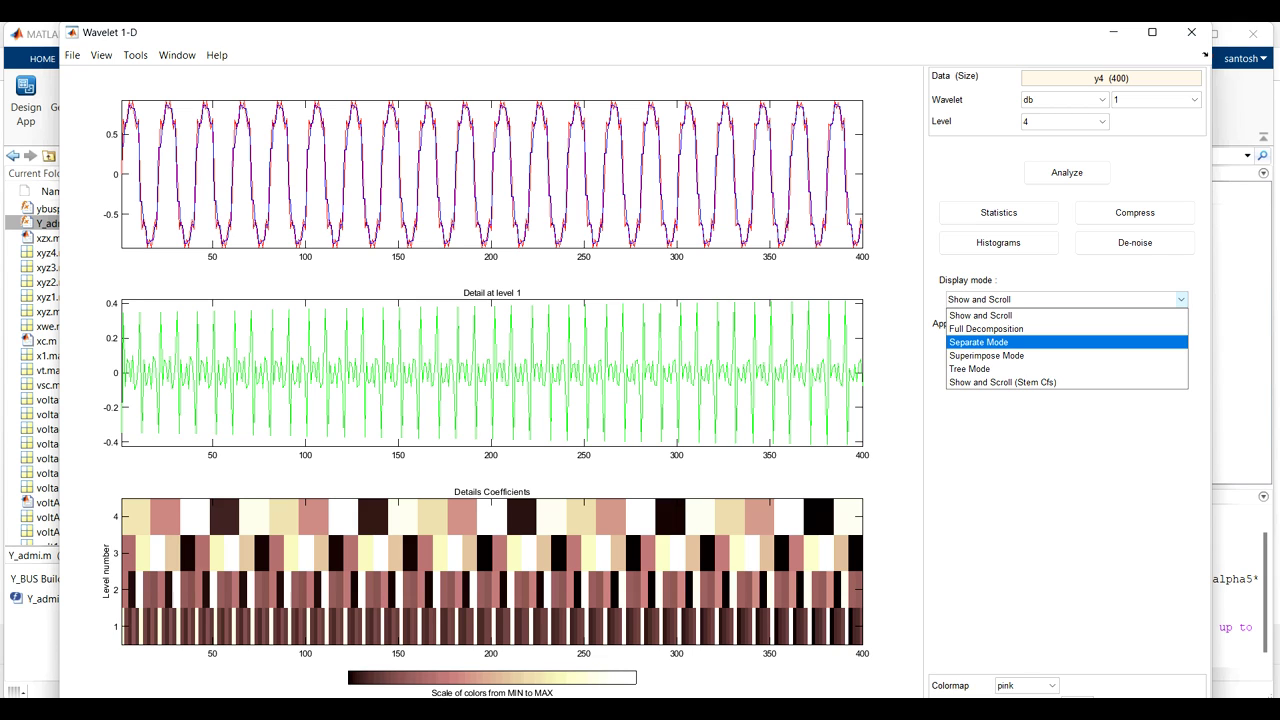
{"action": "left_click", "coordinate": [986, 355]}
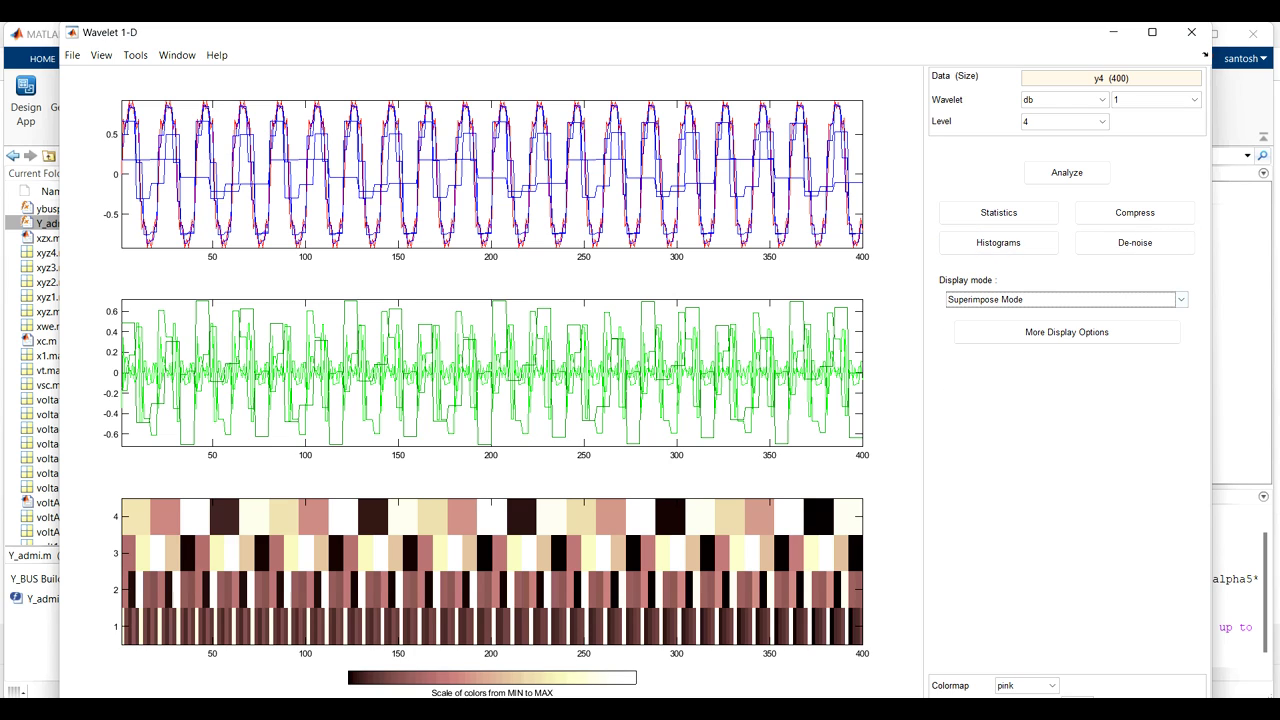
{"action": "left_click", "coordinate": [1066, 299]}
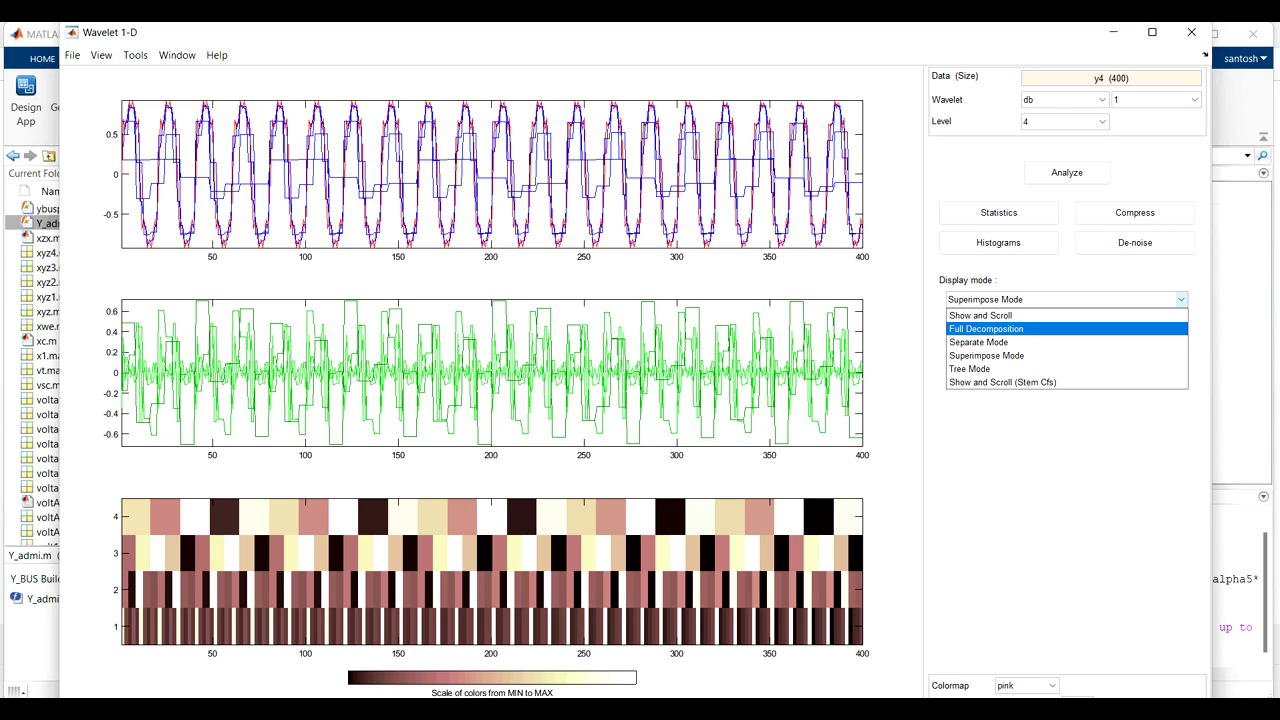
{"action": "key", "text": "Return"}
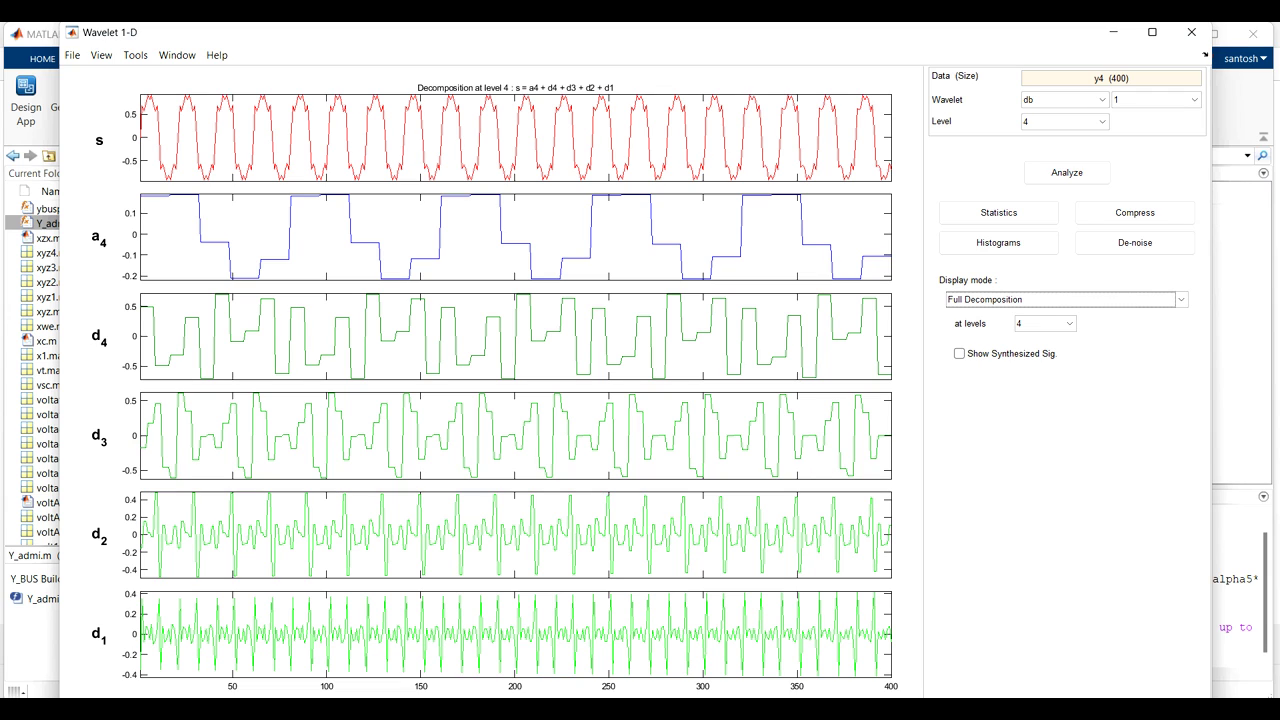
- Export all details of the decomposition to the workspace as a variable named details
{"action": "left_click", "coordinate": [72, 55]}
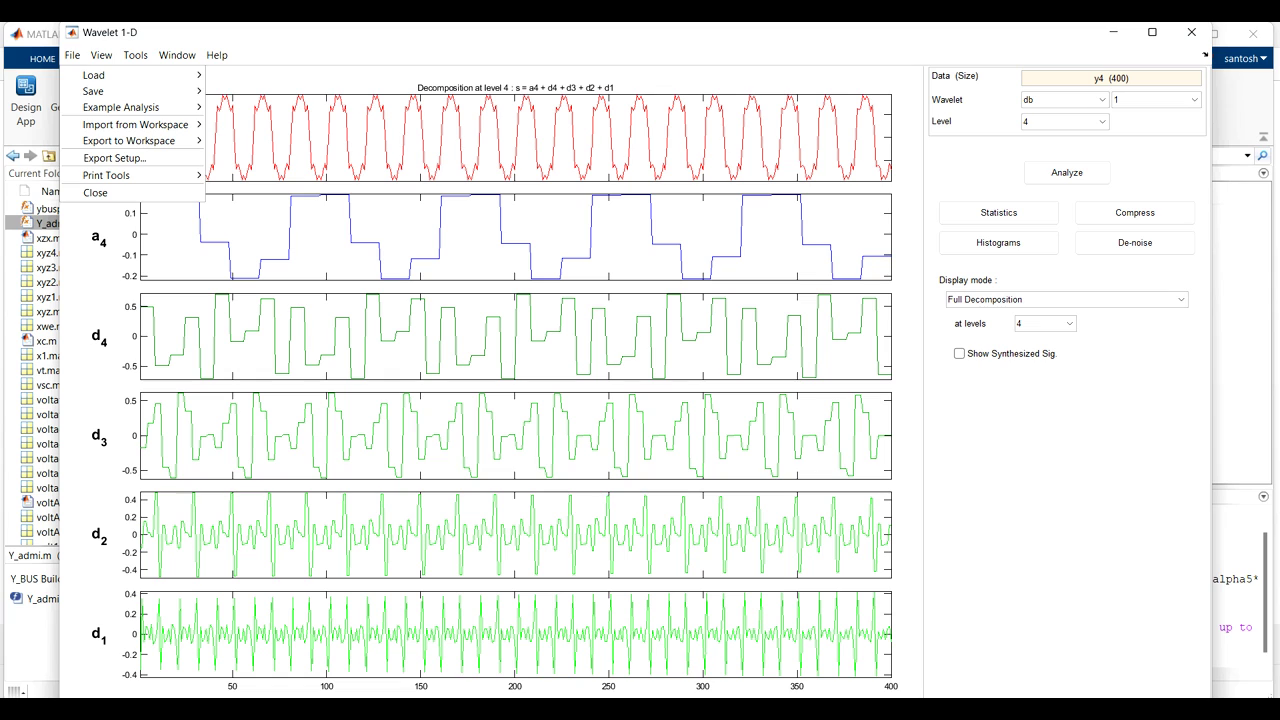
{"action": "mouse_move", "coordinate": [121, 107]}
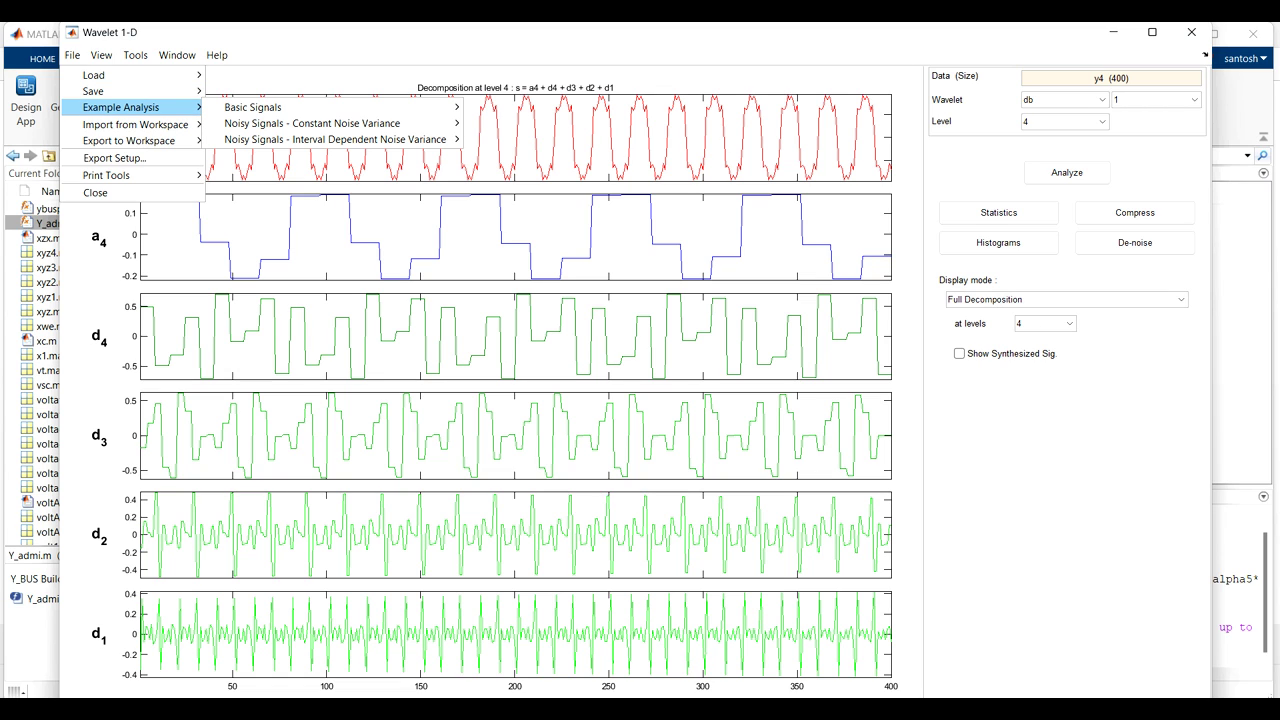
{"action": "mouse_move", "coordinate": [128, 140]}
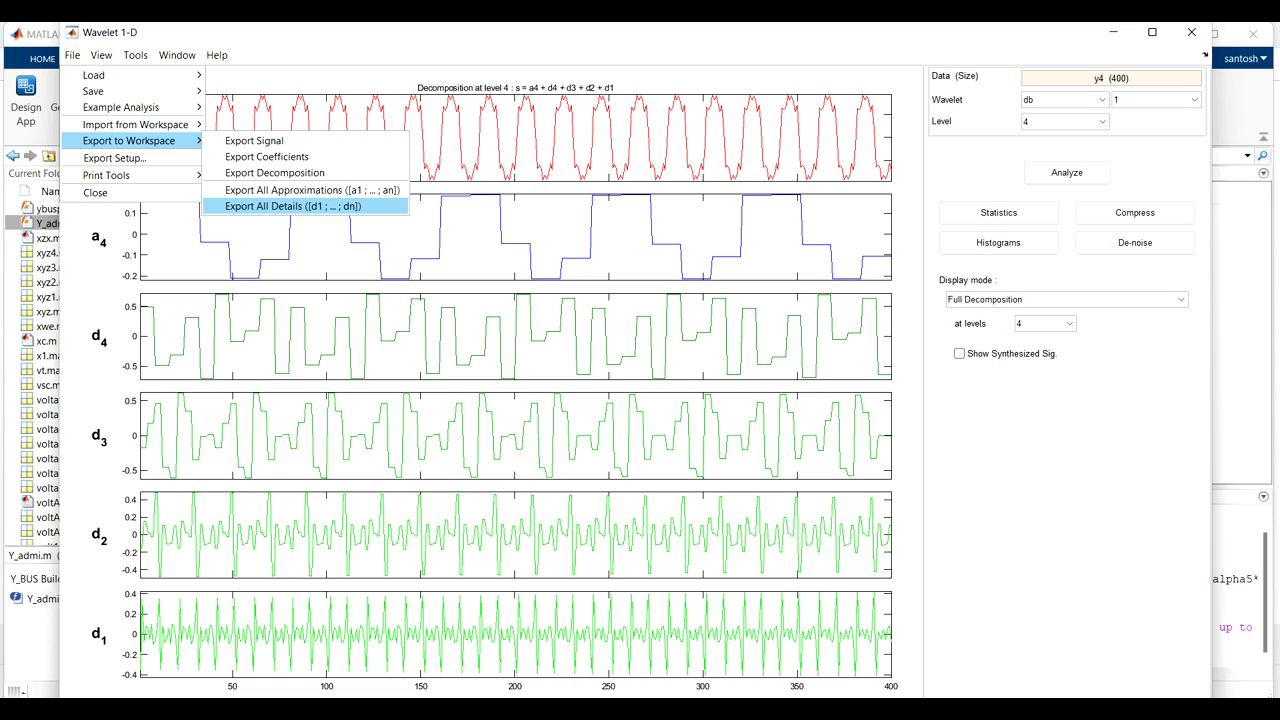
{"action": "key", "text": "Return"}
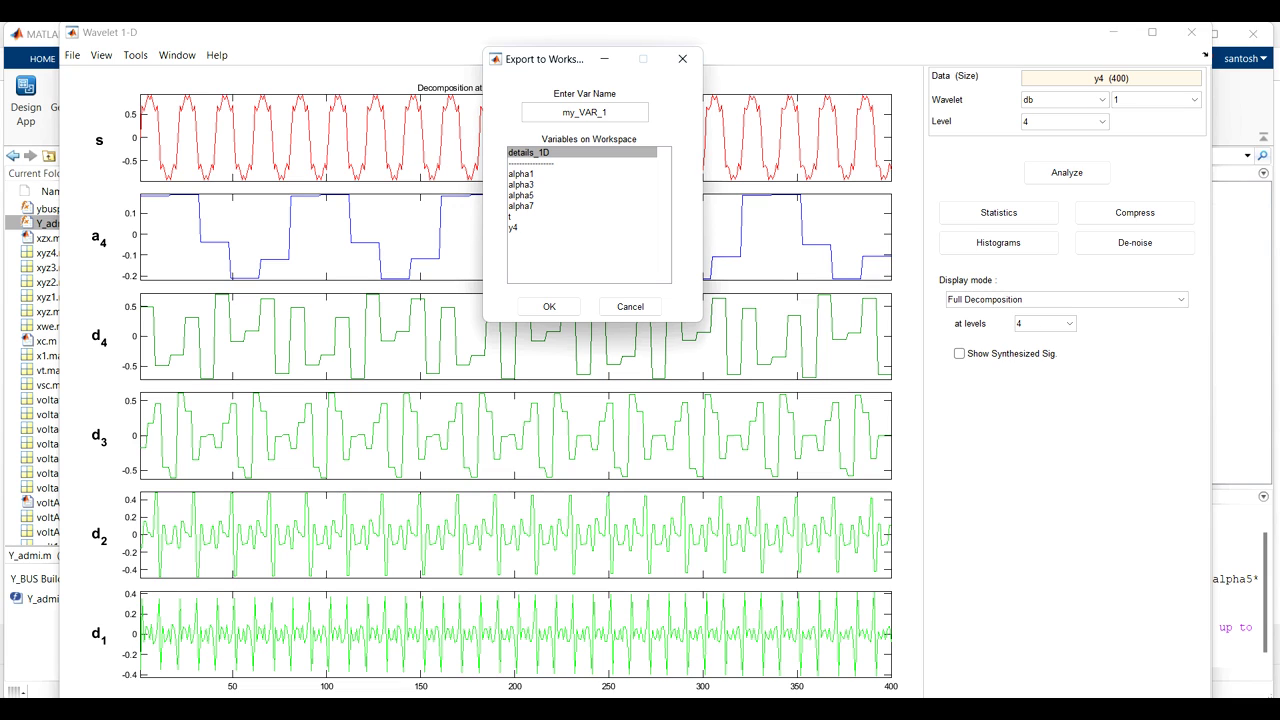
{"action": "key", "text": "ctrl+a"}
{"action": "type", "text": "details"}
{"action": "key", "text": "Return"}
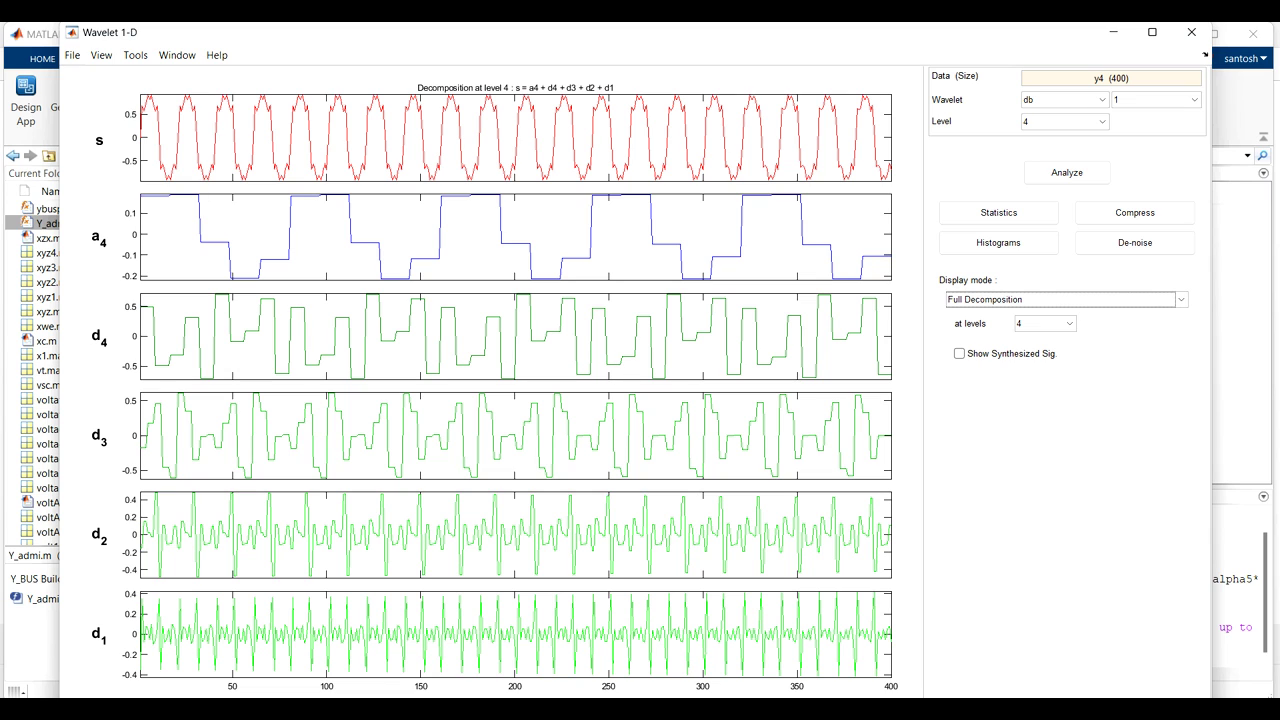
- Export all approximations of the decomposition to the workspace as a variable named approx
{"action": "left_click", "coordinate": [72, 55]}
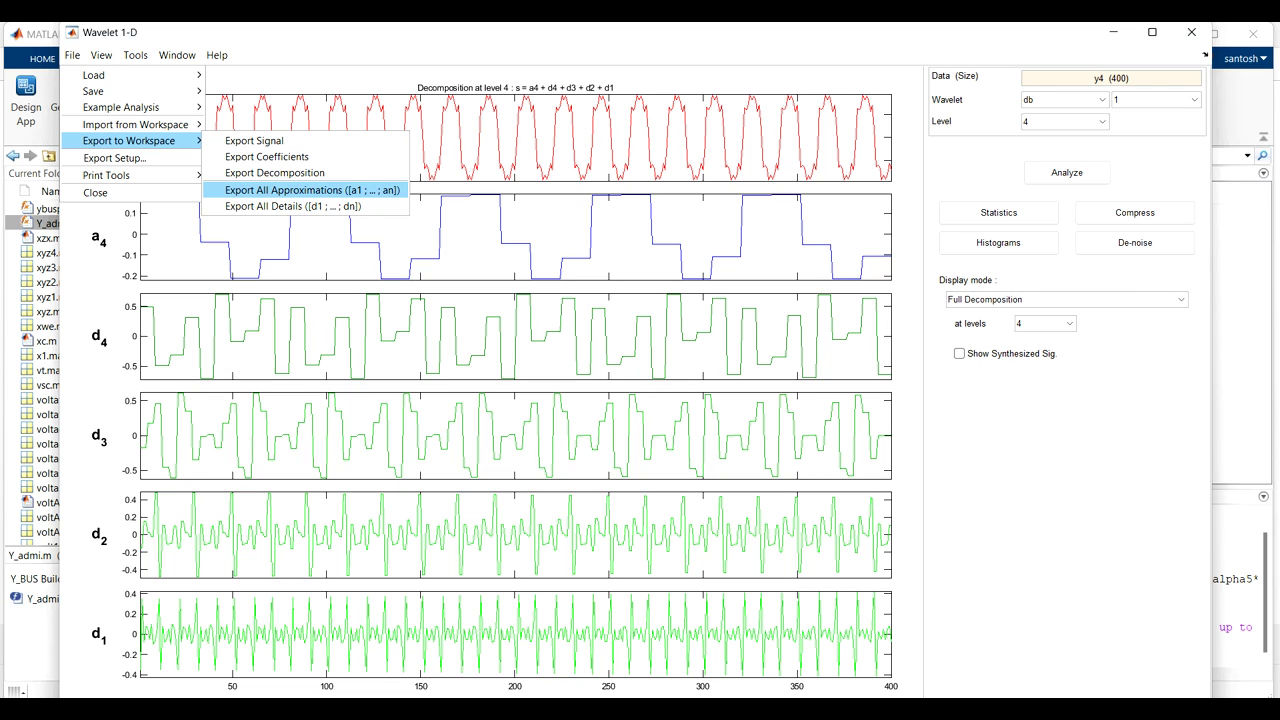
{"action": "left_click", "coordinate": [310, 189]}
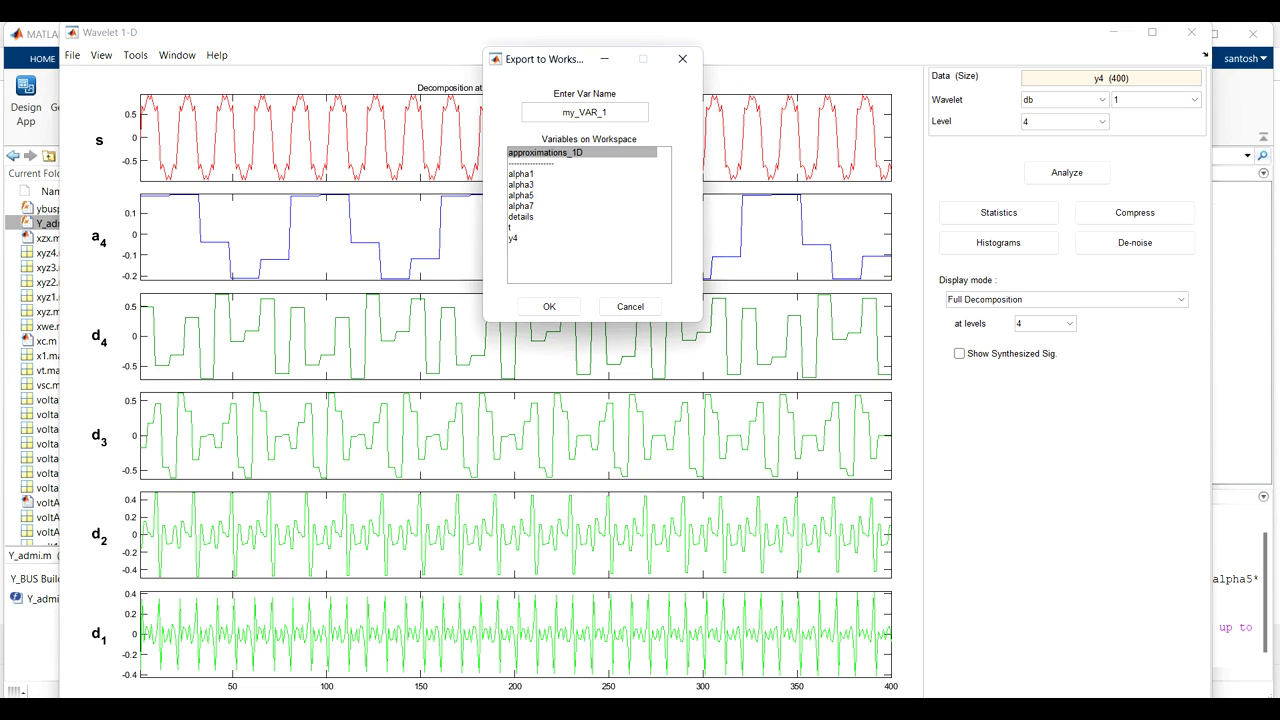
{"action": "left_click", "coordinate": [563, 112]}
{"action": "left_click_drag", "start_coordinate": [600, 112], "coordinate": [562, 112]}
{"action": "type", "text": "approx"}
{"action": "key", "text": "Return"}
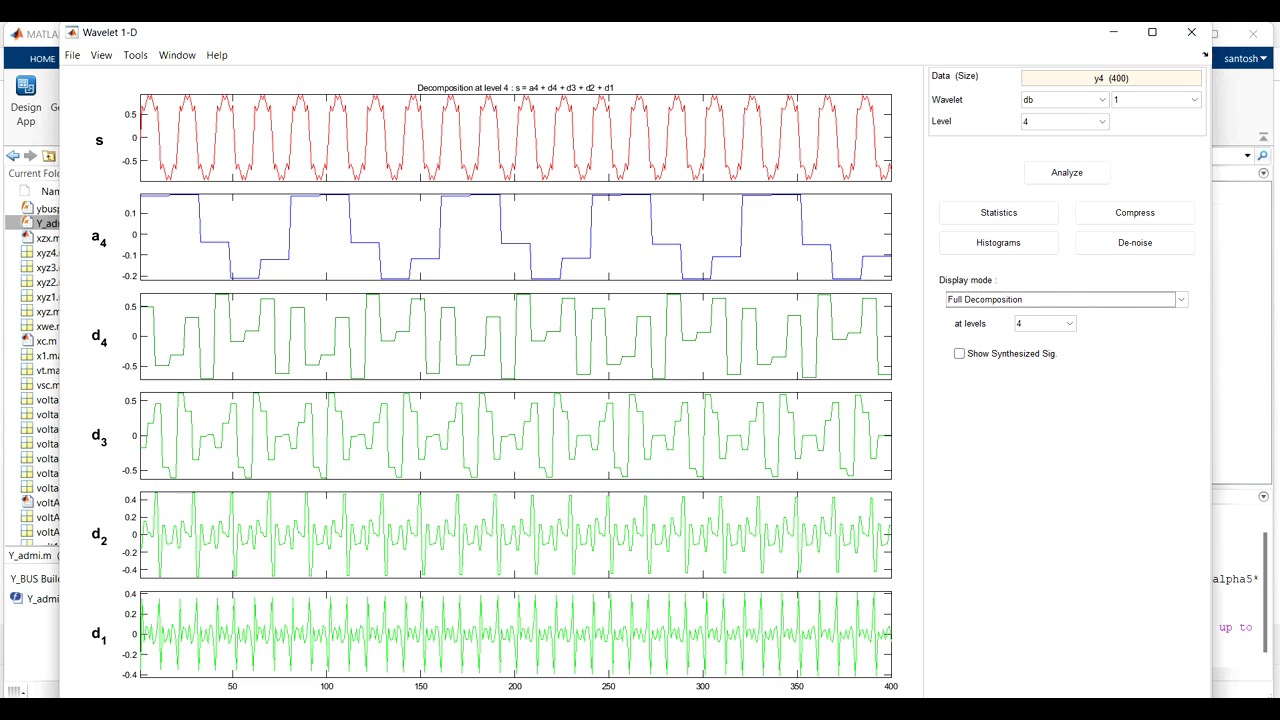
- Minimize the Wavelet 1-D window, open the details variable from the MATLAB workspace and transpose it
{"action": "left_click", "coordinate": [1113, 32]}
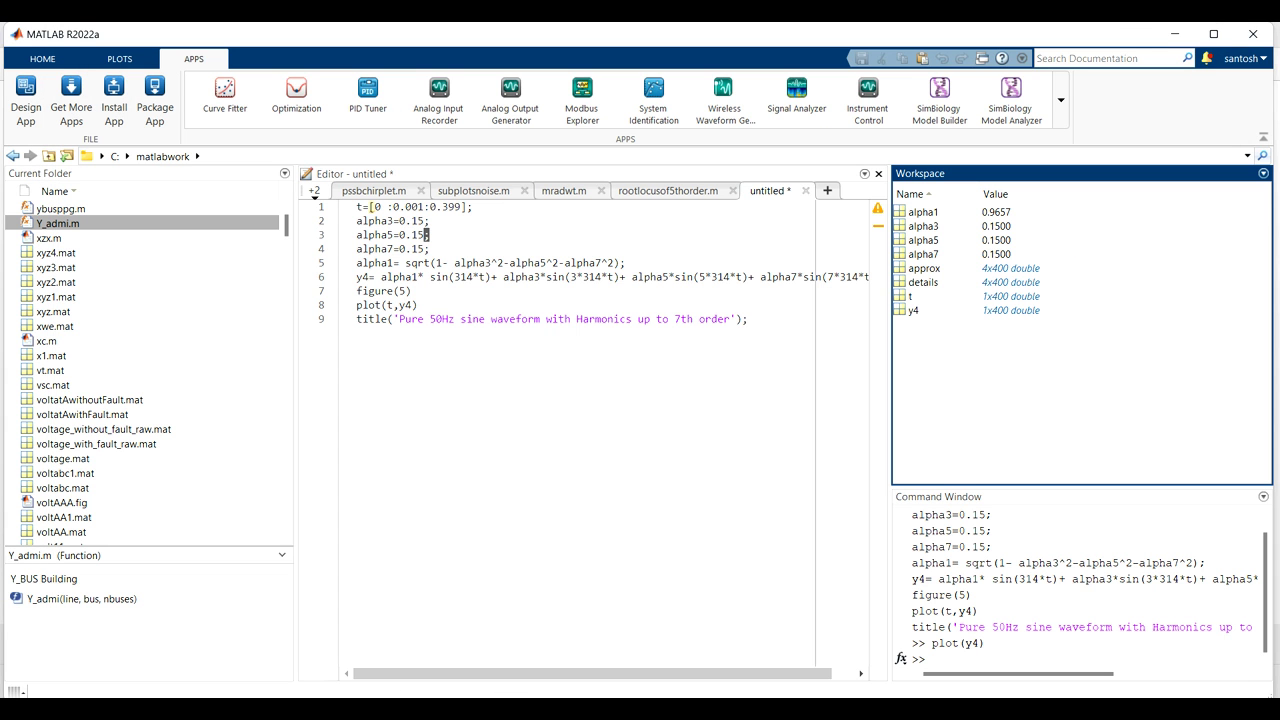
{"action": "double_click", "coordinate": [923, 282]}
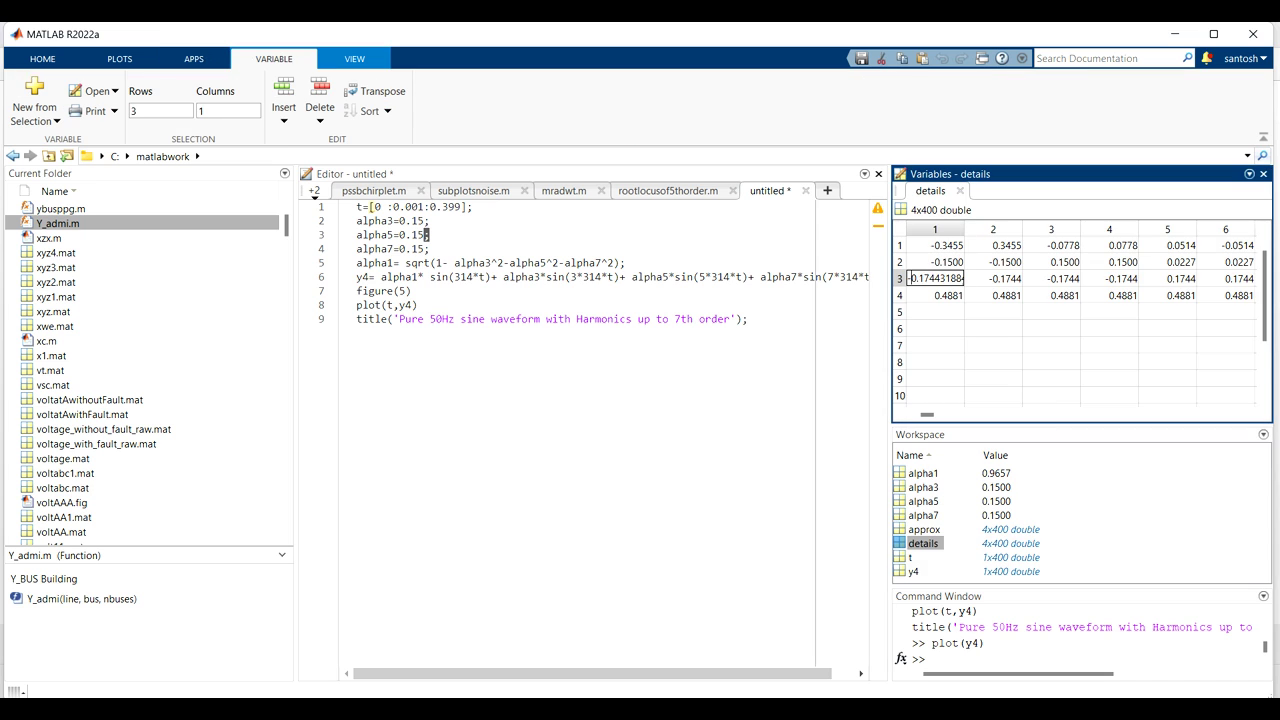
{"action": "left_click", "coordinate": [959, 190]}
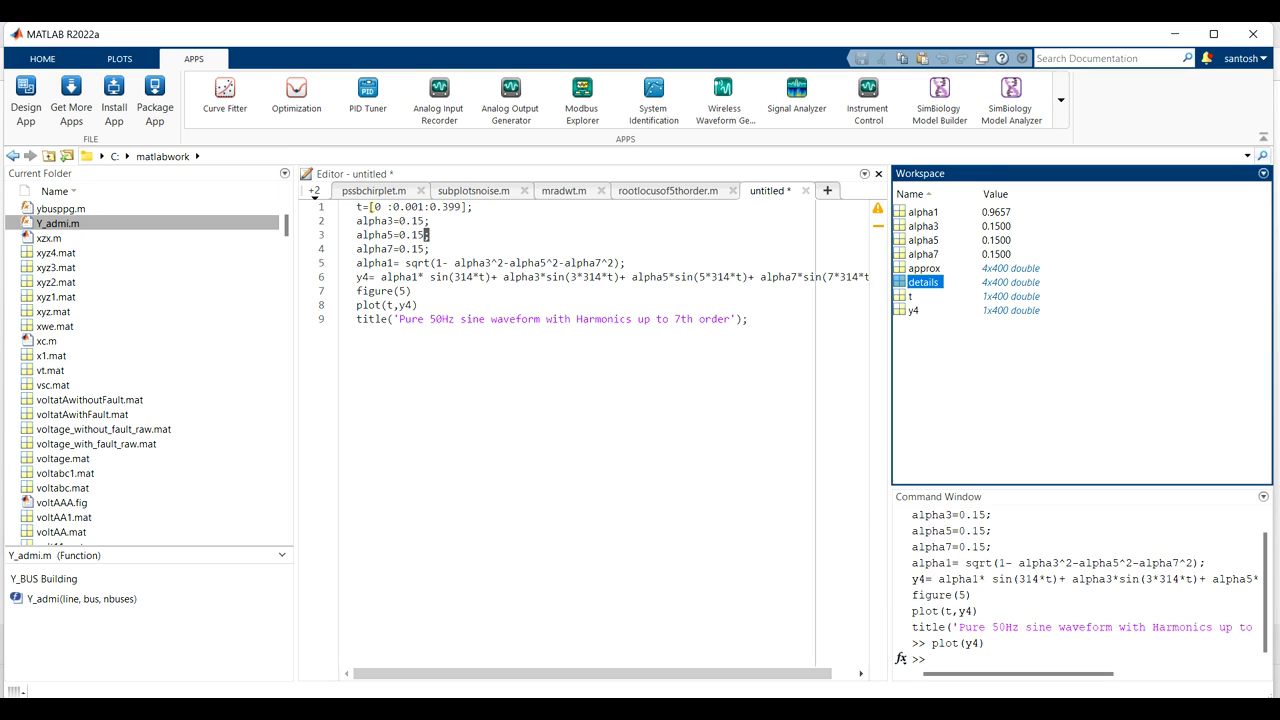
{"action": "double_click", "coordinate": [923, 282]}
{"action": "right_click", "coordinate": [945, 226]}
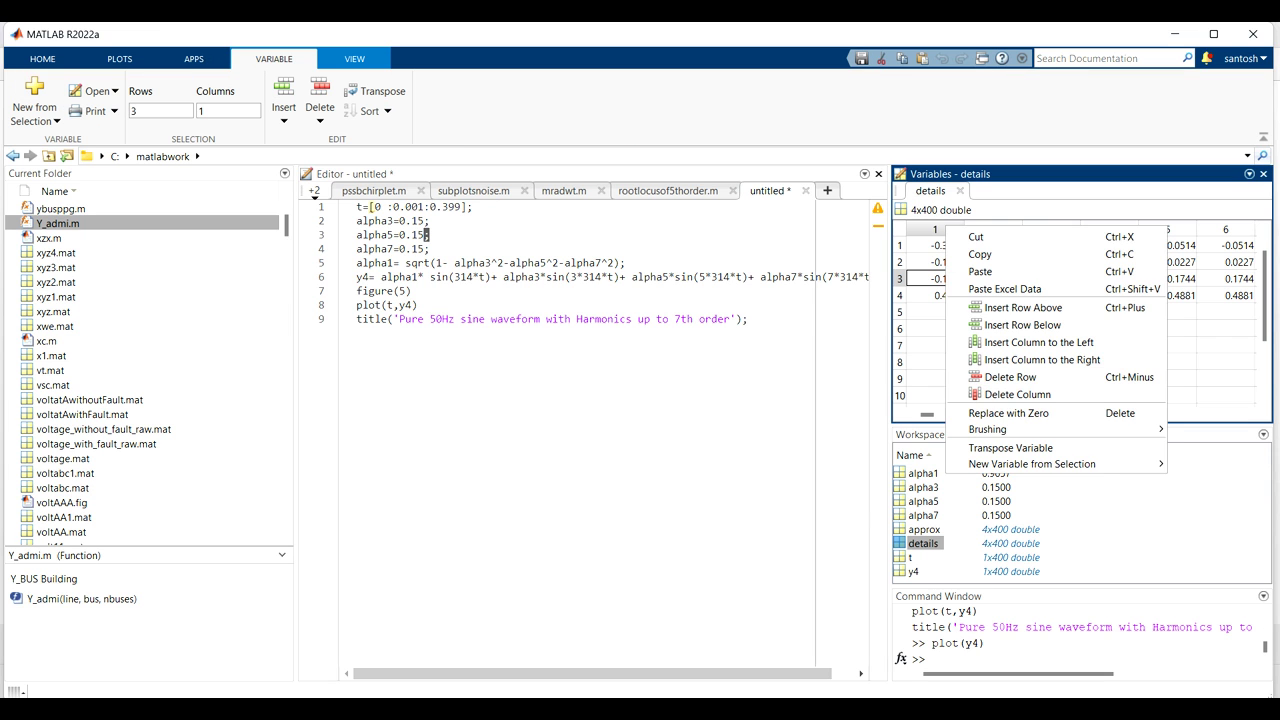
{"action": "key", "text": "Escape"}
{"action": "left_click", "coordinate": [375, 91]}
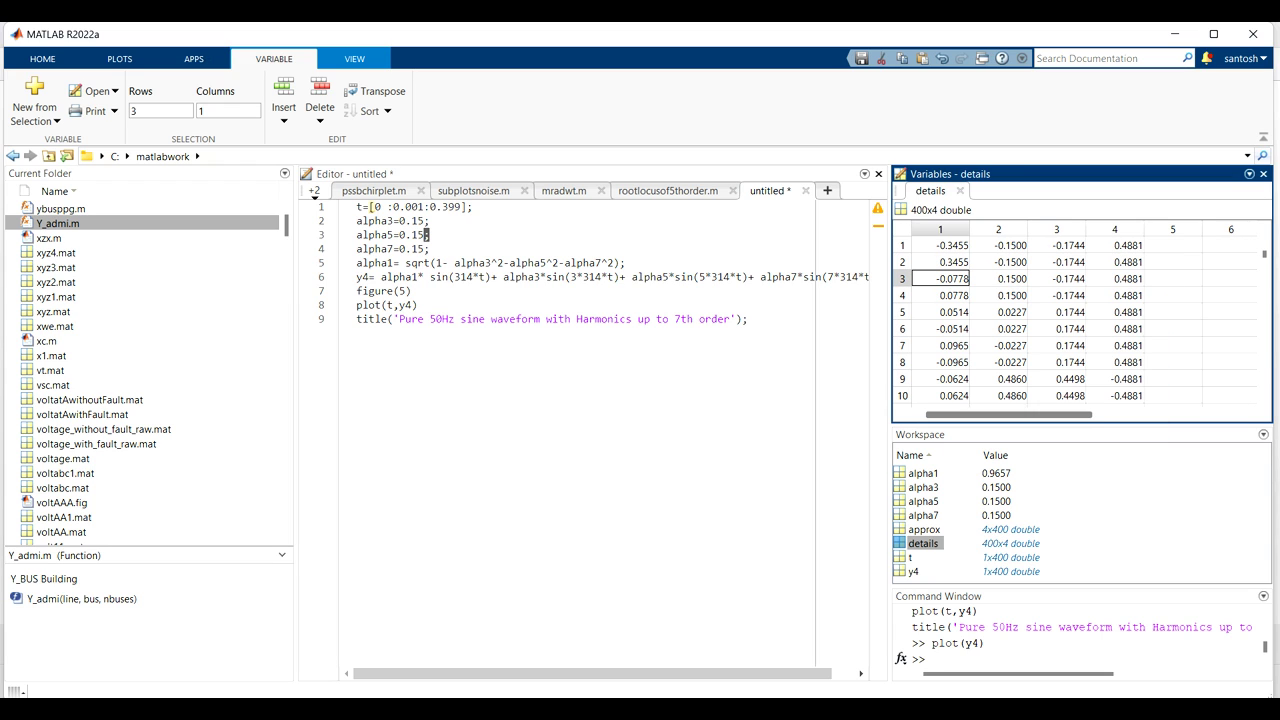
- Examine the four columns of the transposed details variable one by one, and close the variable
{"action": "left_click", "coordinate": [940, 229]}
{"action": "left_click", "coordinate": [998, 229]}
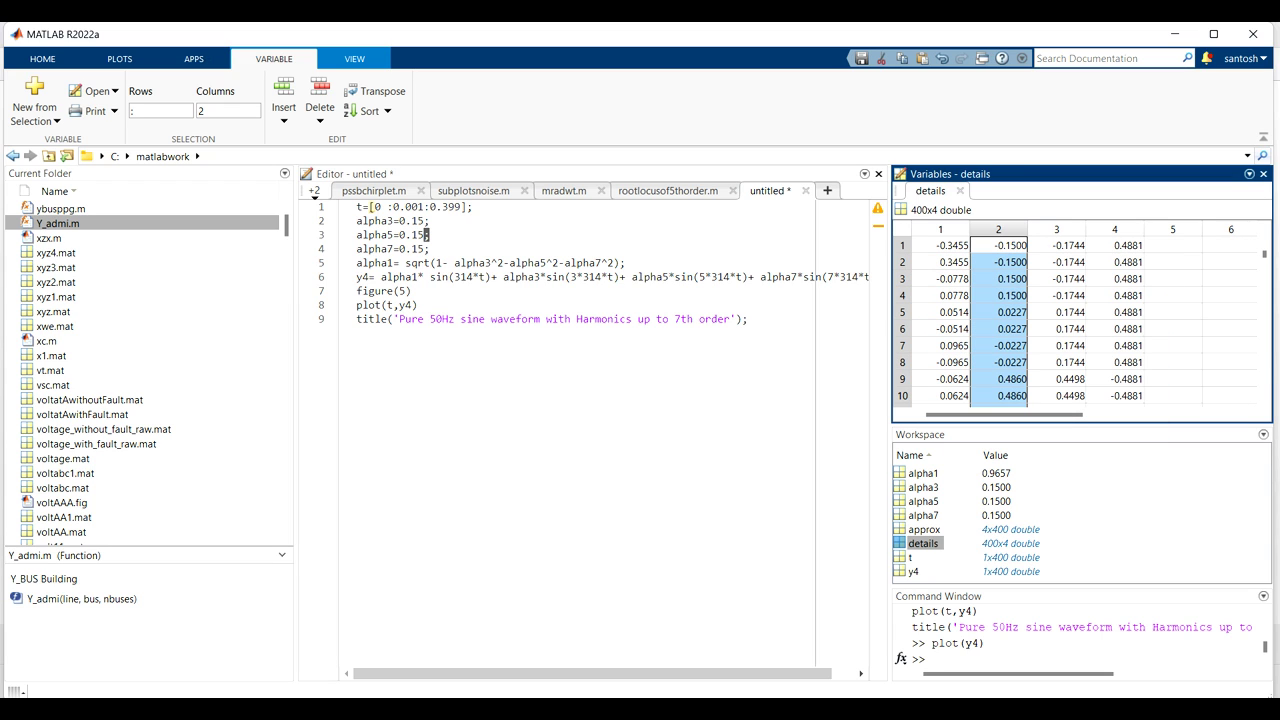
{"action": "left_click", "coordinate": [1056, 229]}
{"action": "left_click", "coordinate": [1114, 229]}
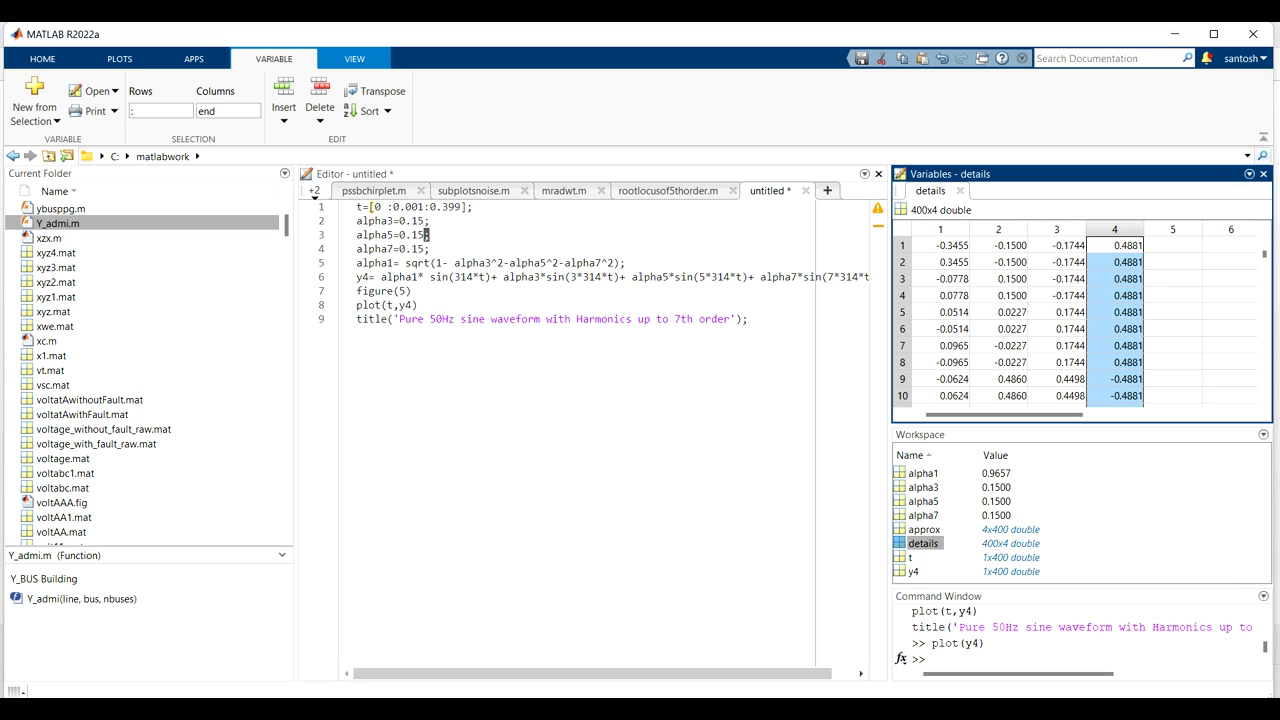
{"action": "left_click", "coordinate": [1114, 245]}
{"action": "double_click", "coordinate": [1051, 245]}
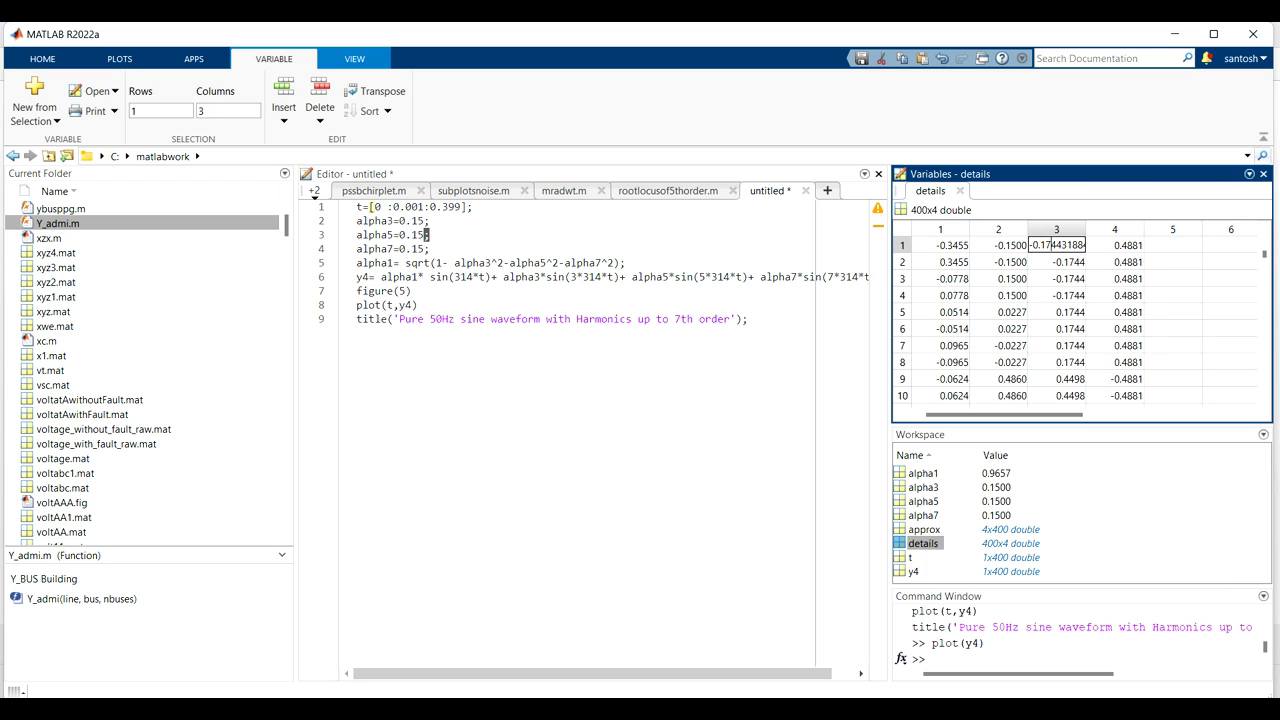
{"action": "left_click", "coordinate": [1114, 245]}
{"action": "left_click", "coordinate": [1056, 229]}
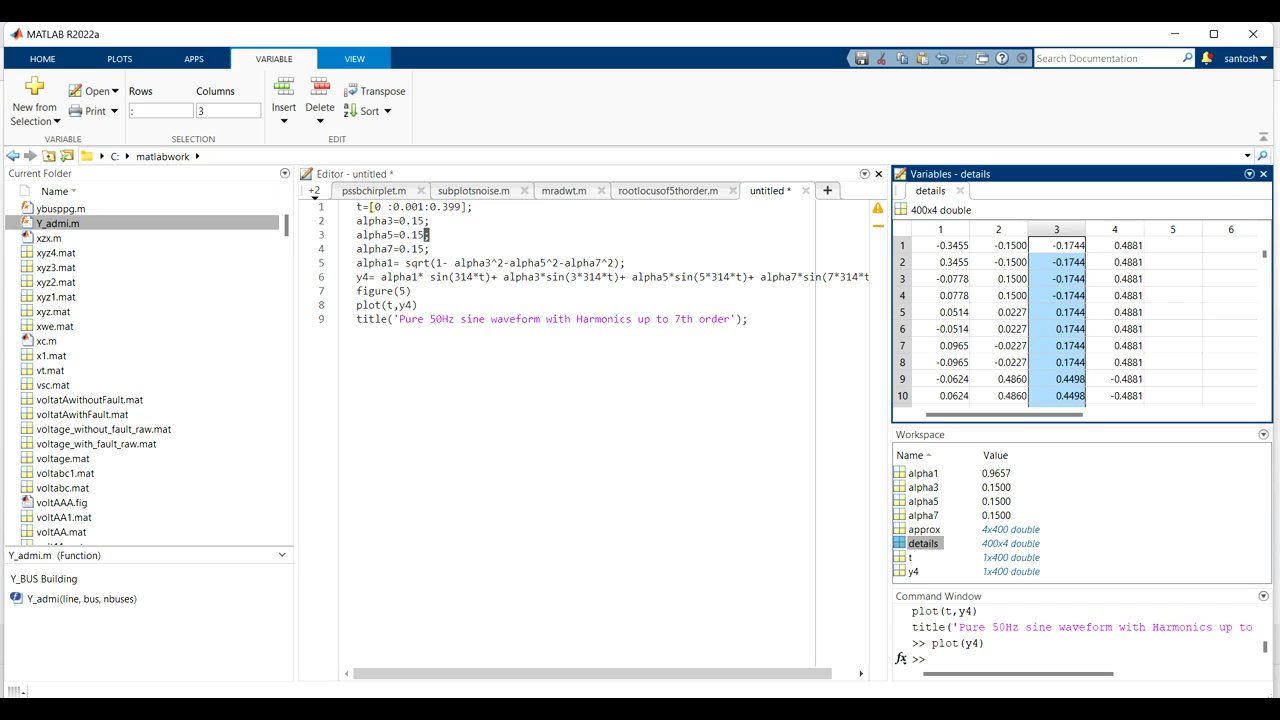
{"action": "left_click", "coordinate": [1114, 229]}
{"action": "left_click", "coordinate": [959, 190]}
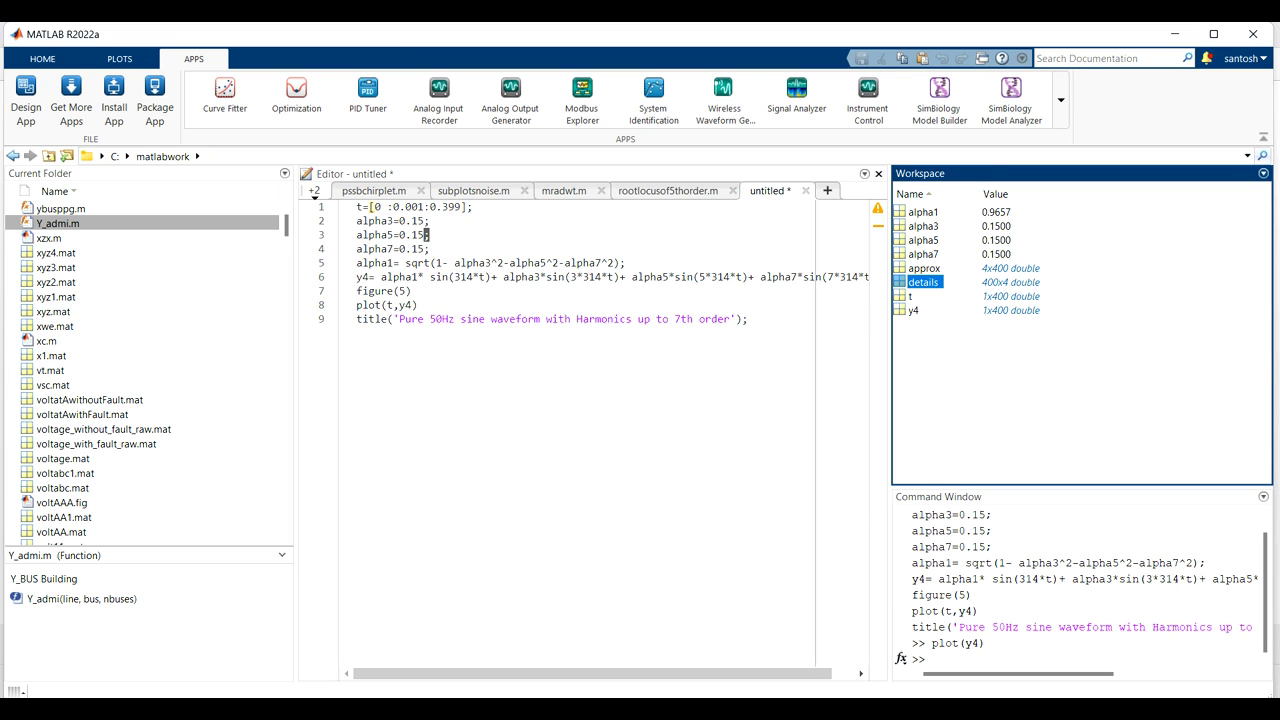
- Open the approx variable from the workspace, transpose it, and inspect each of its four columns
{"action": "double_click", "coordinate": [923, 268]}
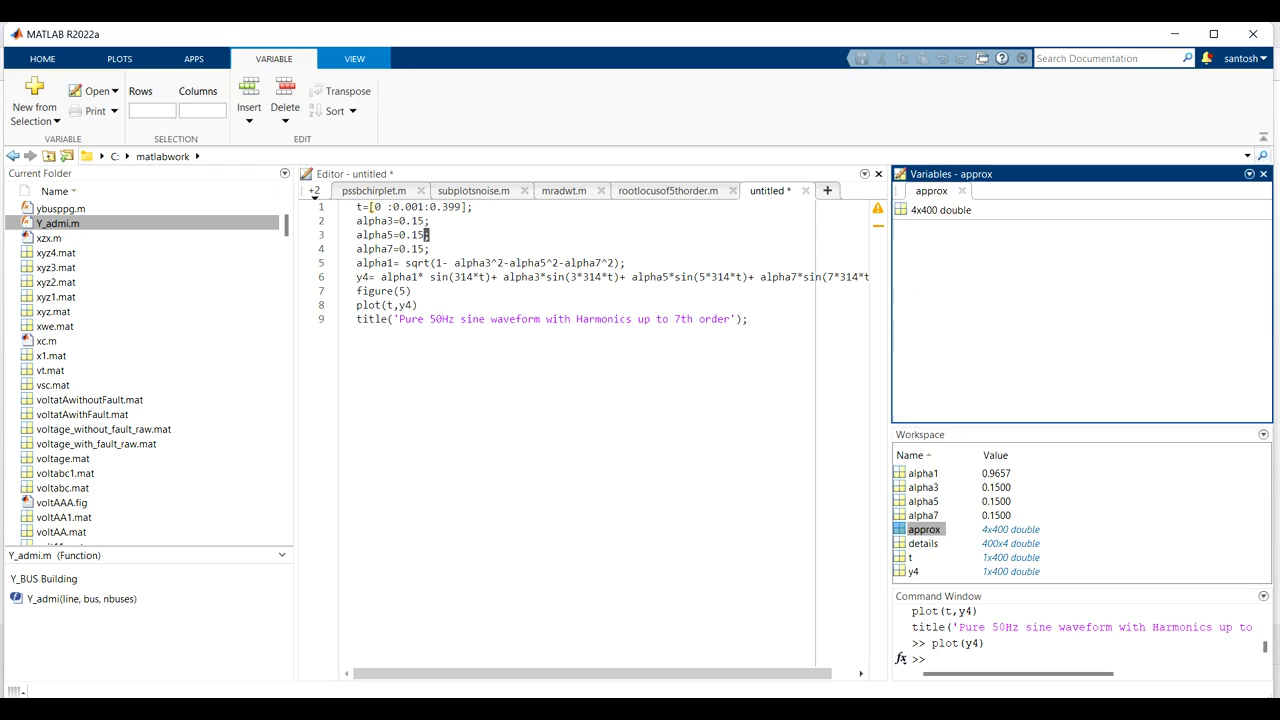
{"action": "right_click", "coordinate": [947, 278]}
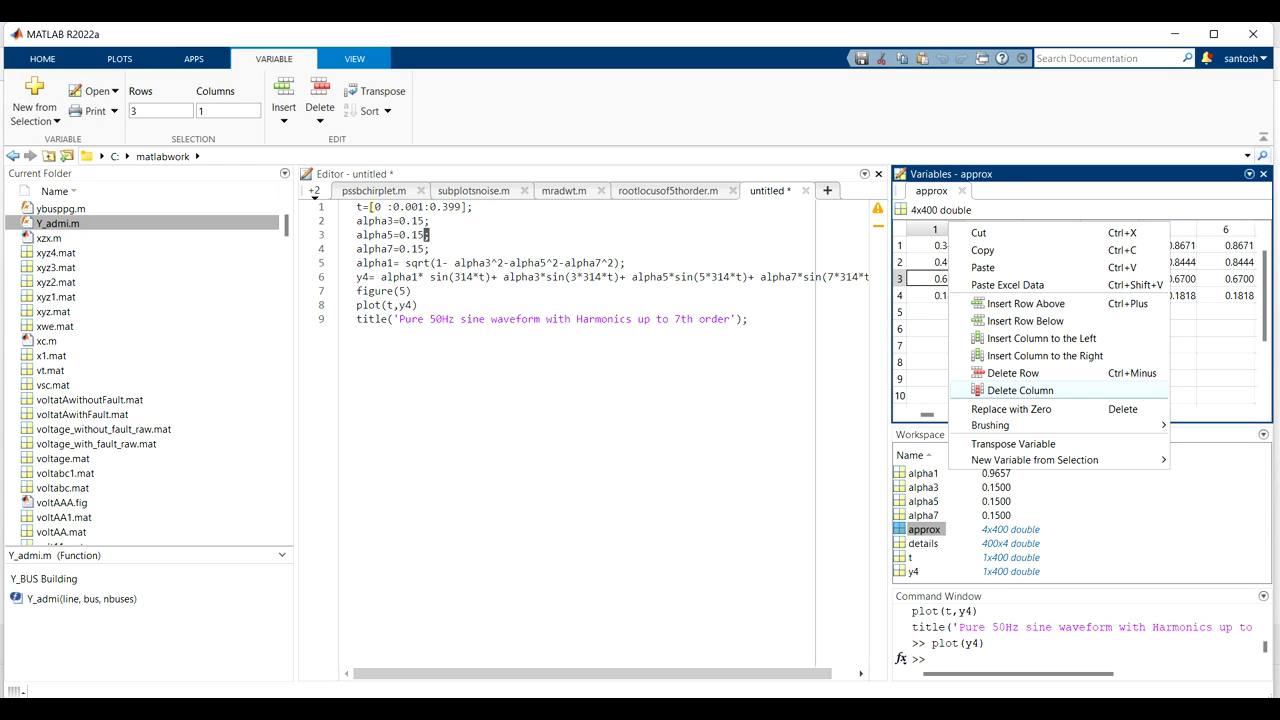
{"action": "left_click", "coordinate": [1000, 442]}
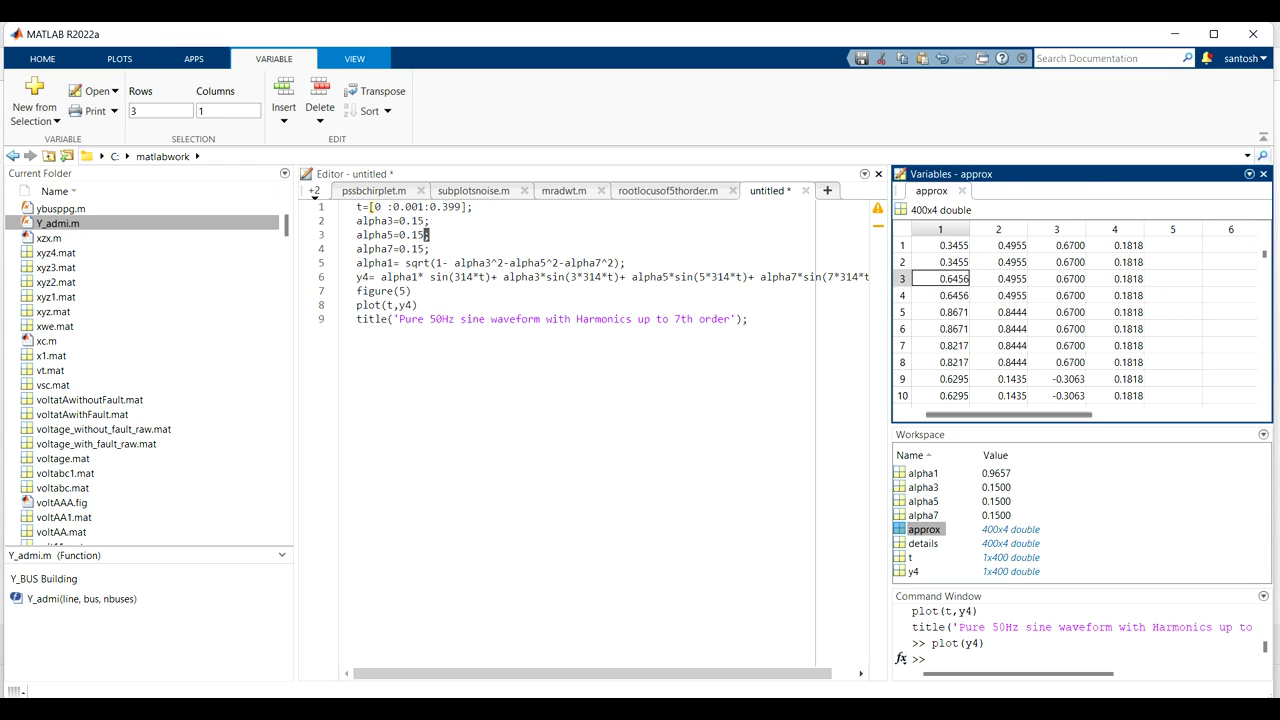
{"action": "left_click", "coordinate": [1114, 229]}
{"action": "left_click", "coordinate": [1056, 229]}
{"action": "left_click", "coordinate": [998, 229]}
{"action": "left_click", "coordinate": [940, 229]}
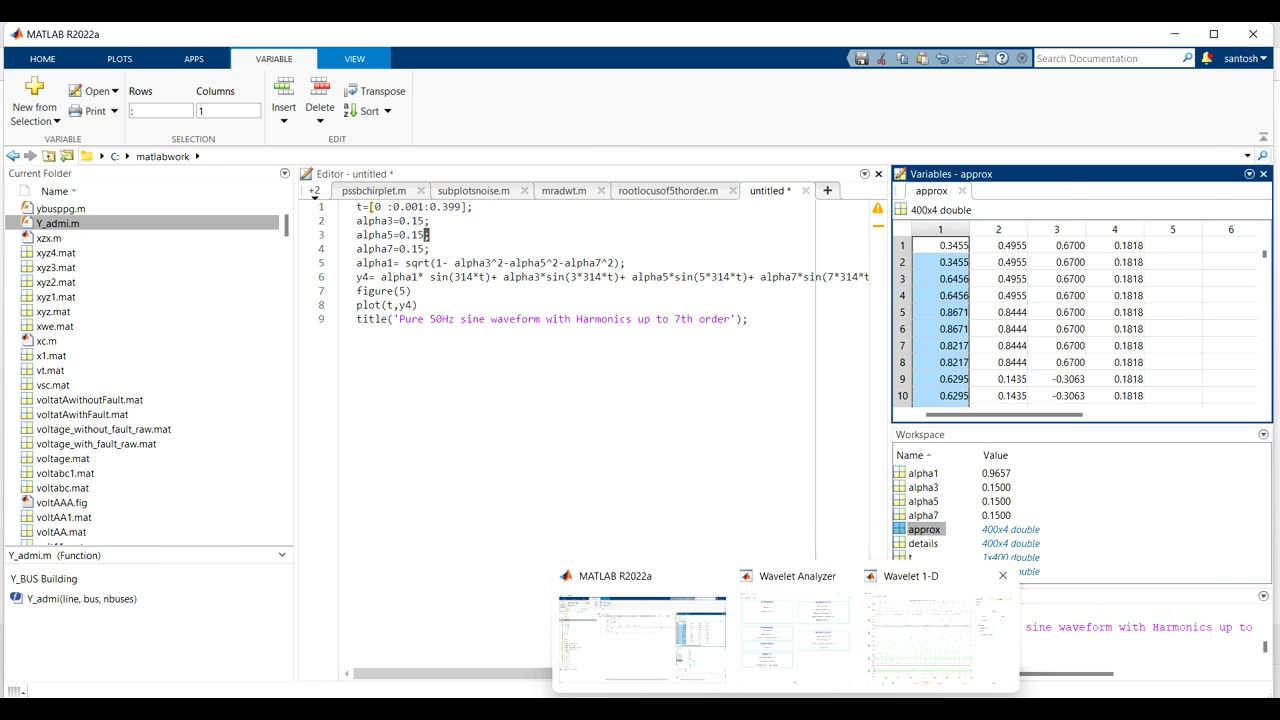
- Return to the Wavelet 1-D window and de-noise y4 using the soft fixed form threshold with unscaled white noise
{"action": "left_click", "coordinate": [940, 642]}
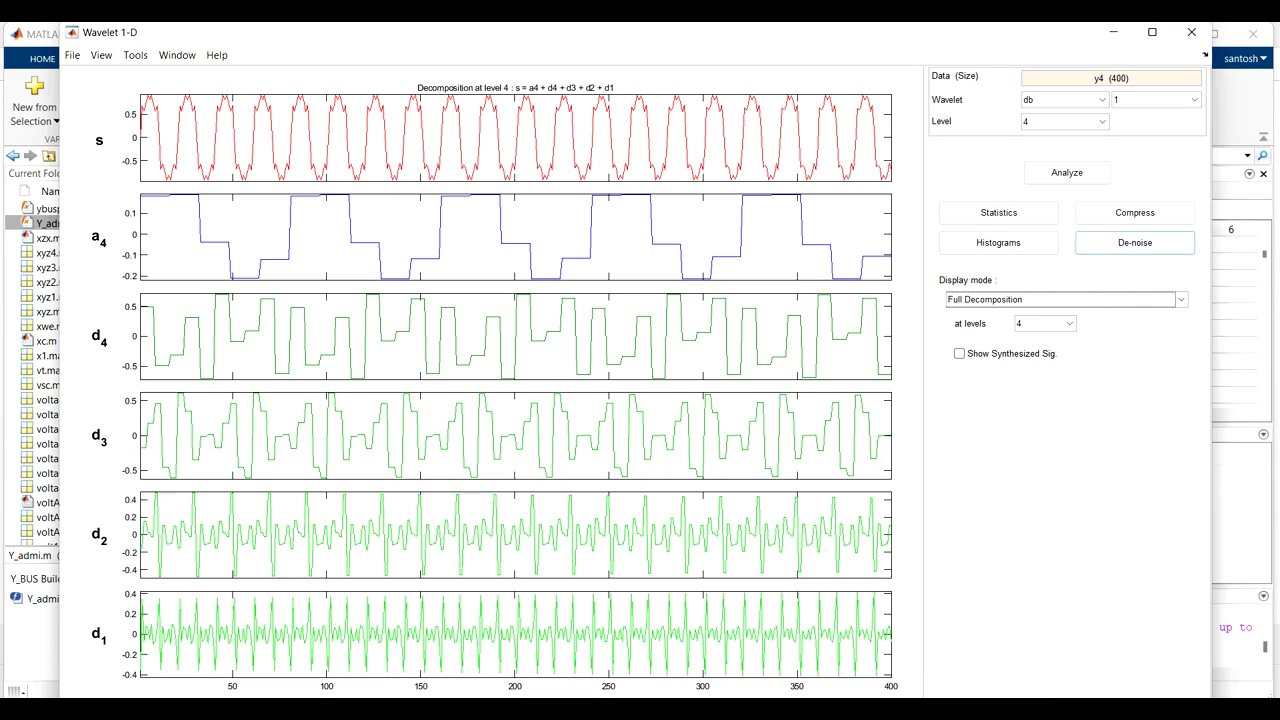
{"action": "left_click", "coordinate": [1134, 243]}
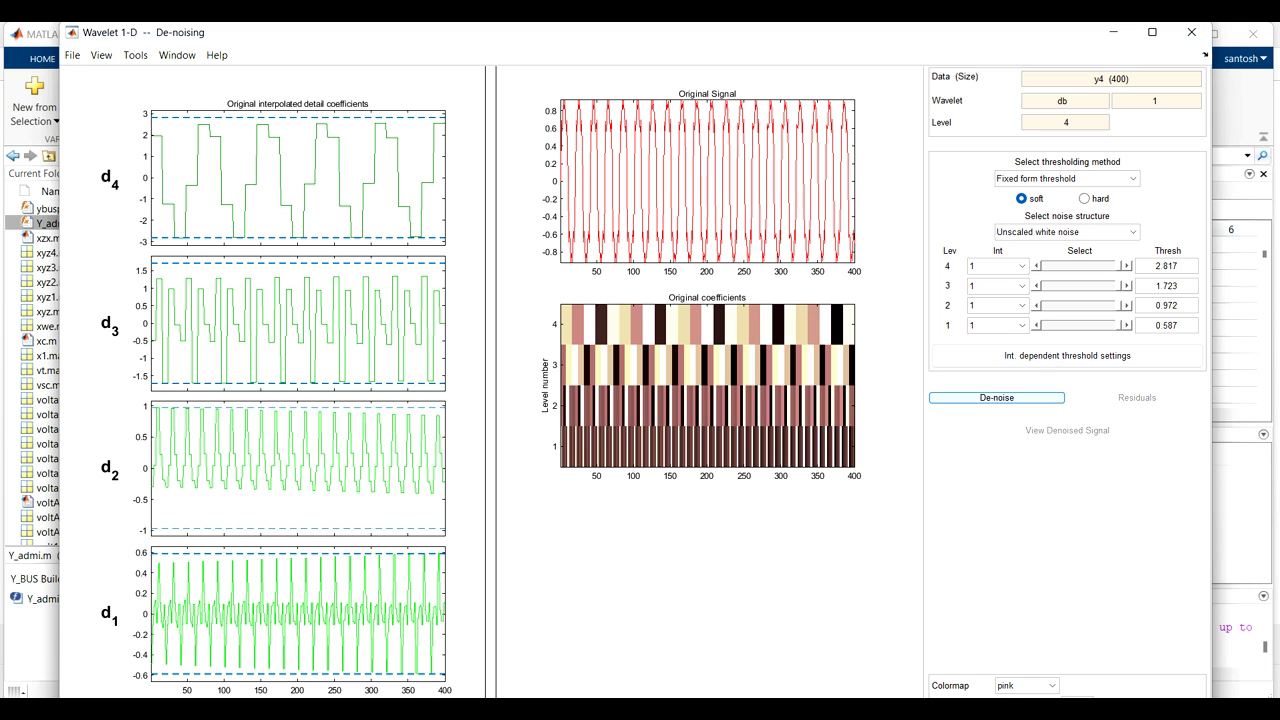
{"action": "left_click", "coordinate": [996, 397]}
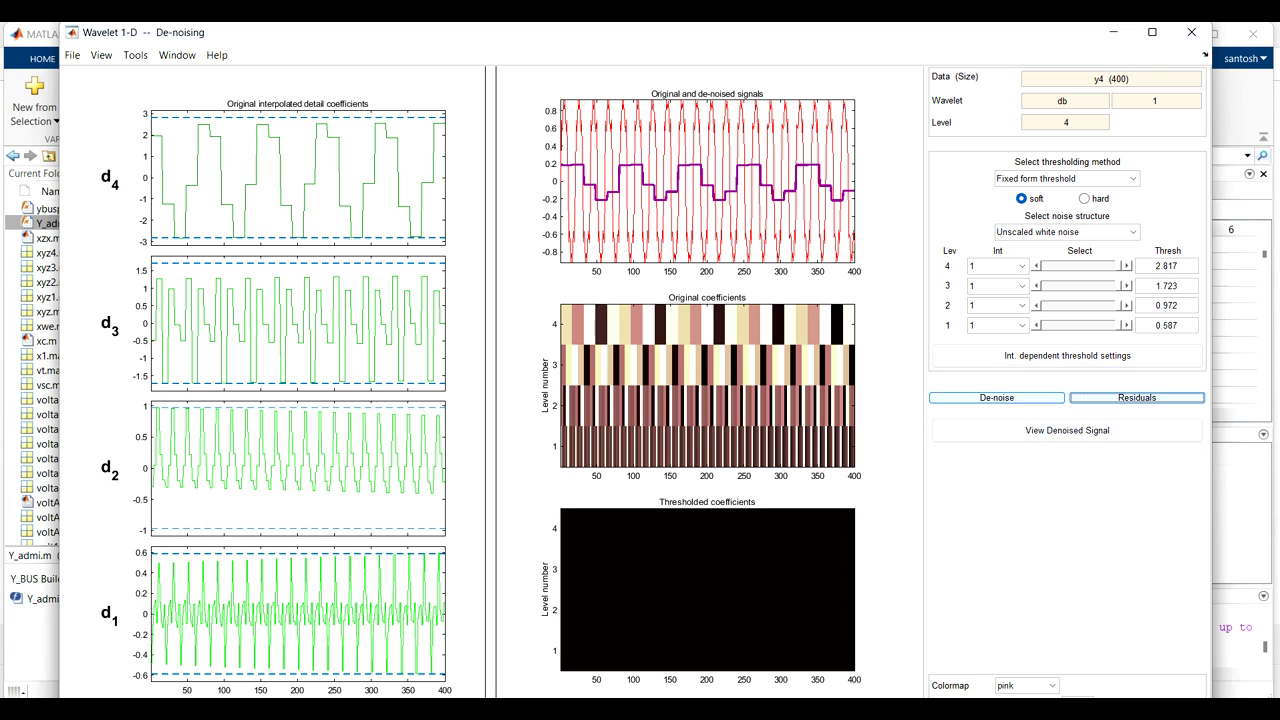
- View the residuals of the de-noising and the de-noised signal, closing each window after inspection
{"action": "left_click", "coordinate": [1136, 397]}
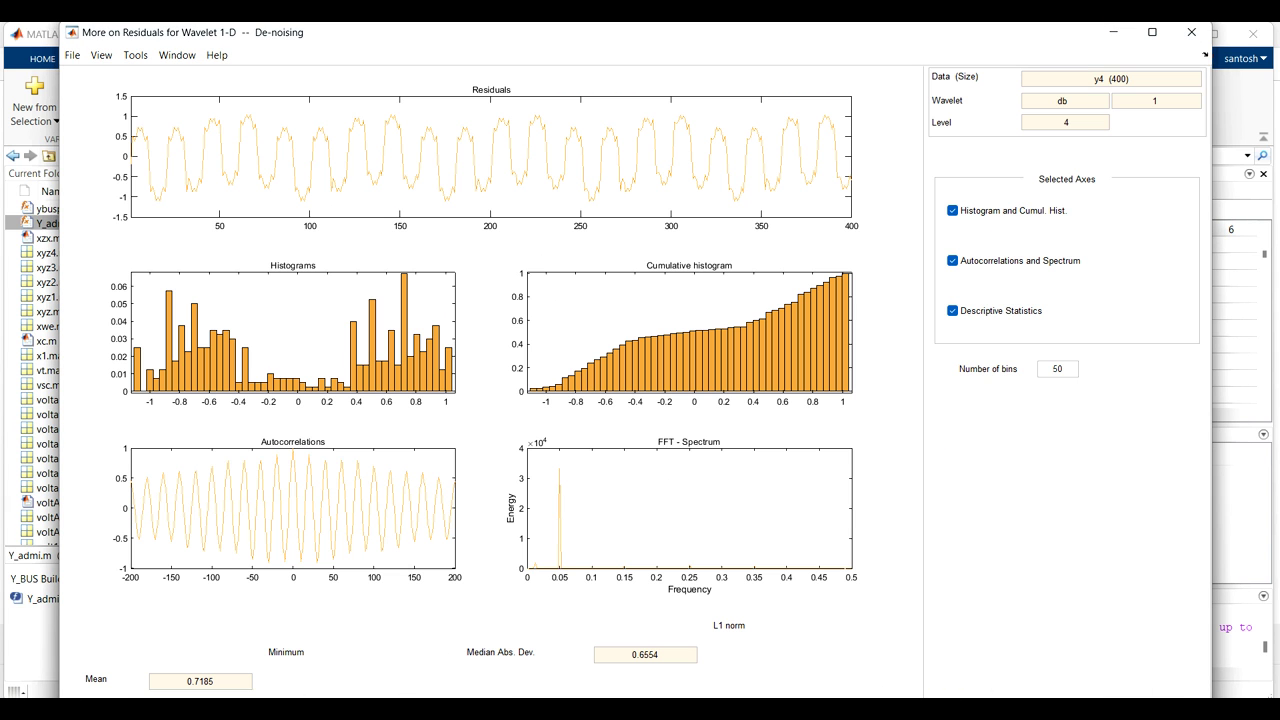
{"action": "key", "text": "alt+F4"}
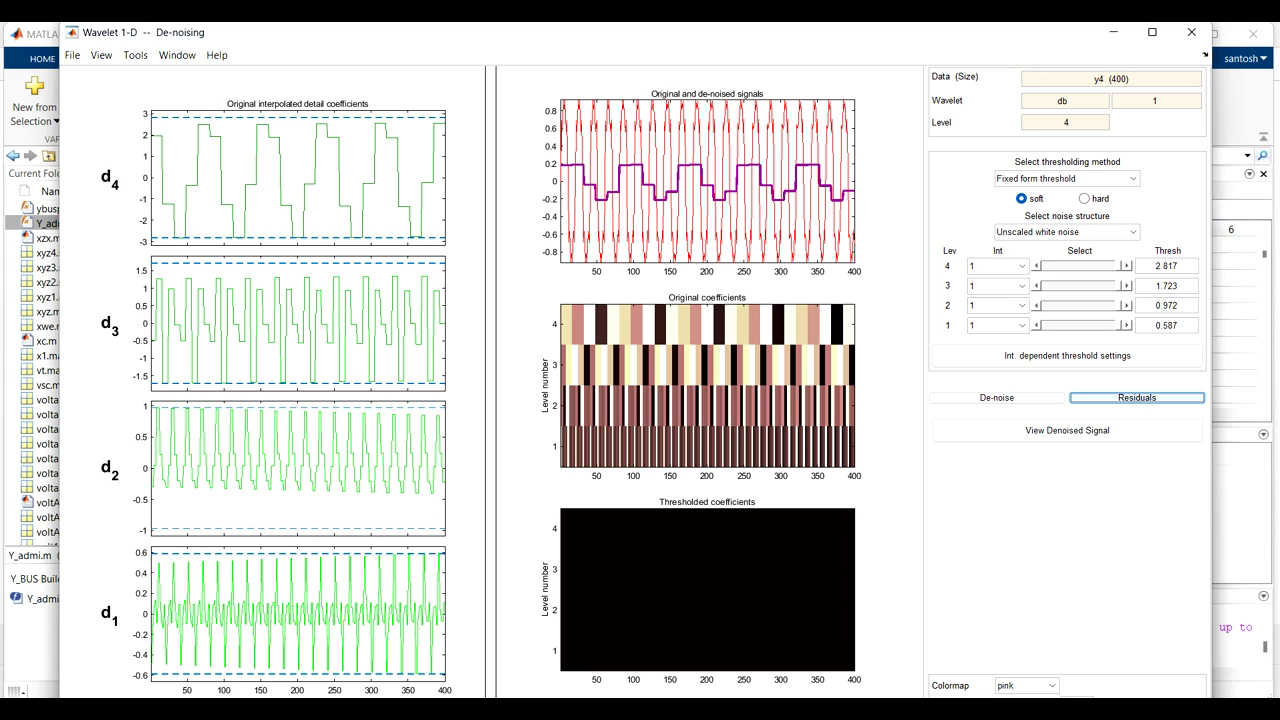
{"action": "left_click", "coordinate": [1067, 430]}
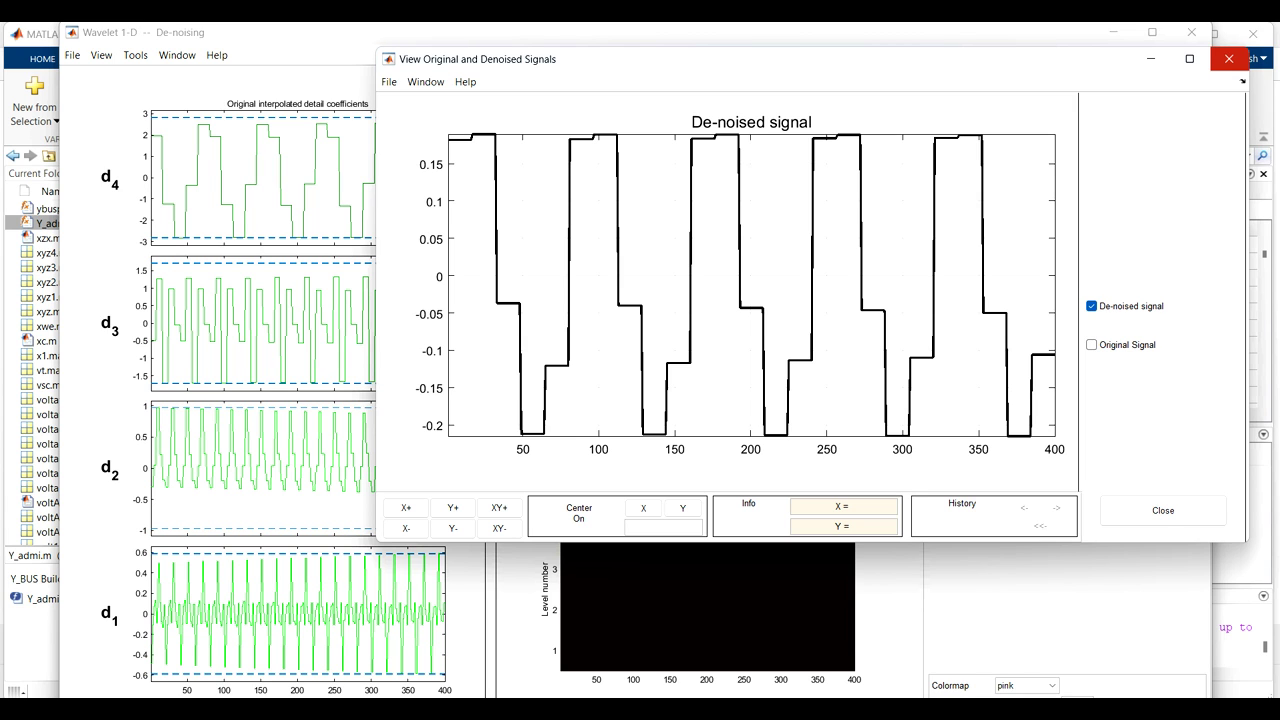
{"action": "left_click", "coordinate": [1228, 59]}
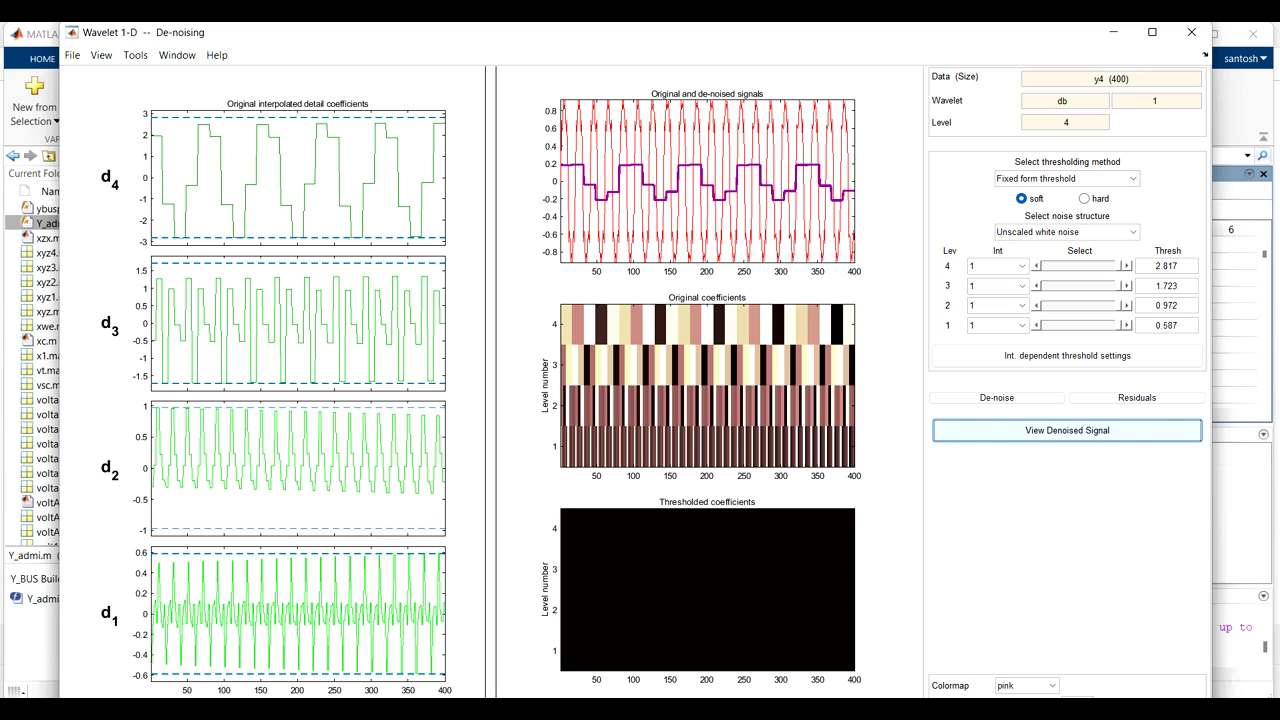
- Set the thresholding method to Heuristic SURE and de-noise the signal again
{"action": "left_click", "coordinate": [1066, 178]}
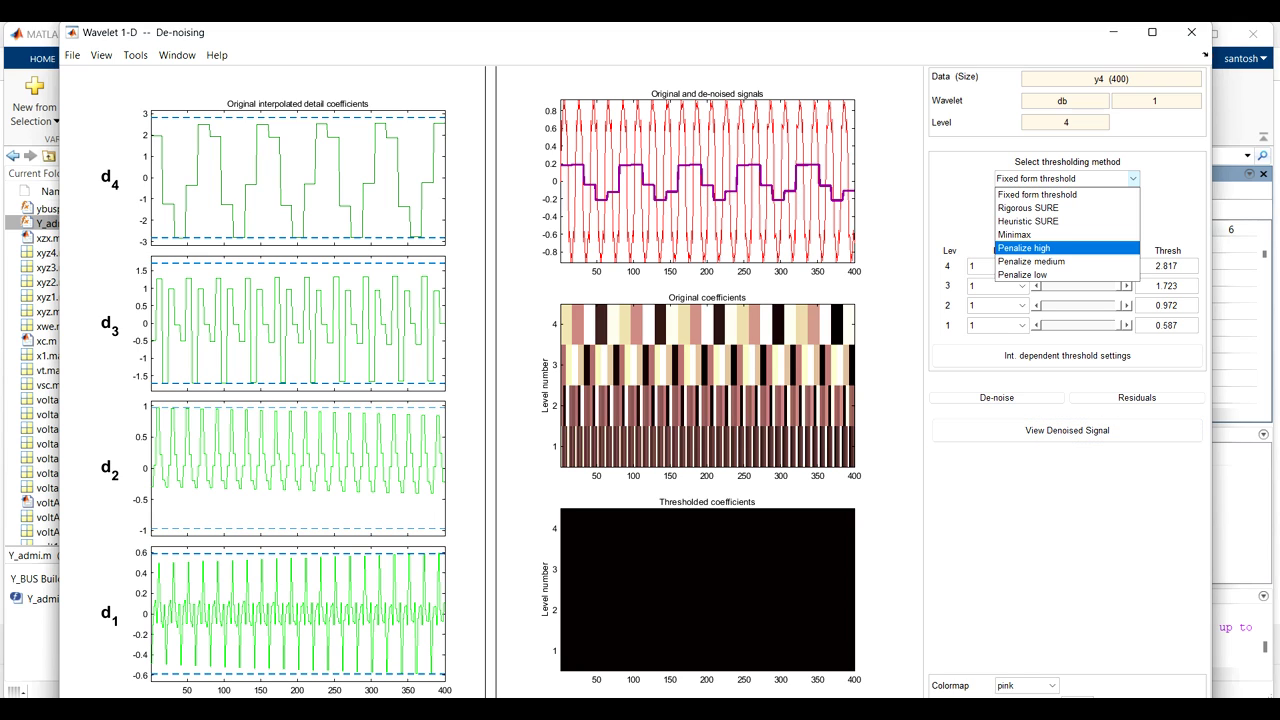
{"action": "key", "text": "Up"}
{"action": "key", "text": "Up"}
{"action": "key", "text": "Return"}
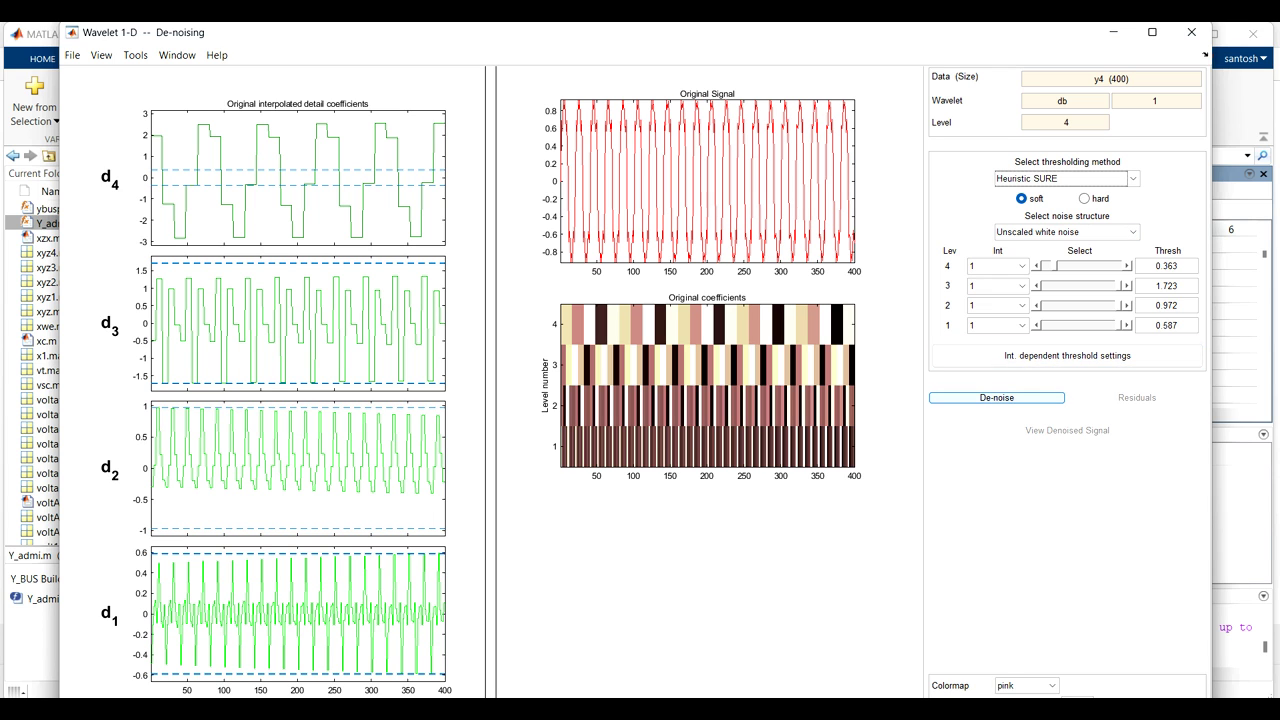
{"action": "left_click", "coordinate": [996, 397]}
- View the Heuristic SURE de-noised signal with the original signal overlaid, and close the comparison window
{"action": "key", "text": "Tab"}
{"action": "key", "text": "Tab"}
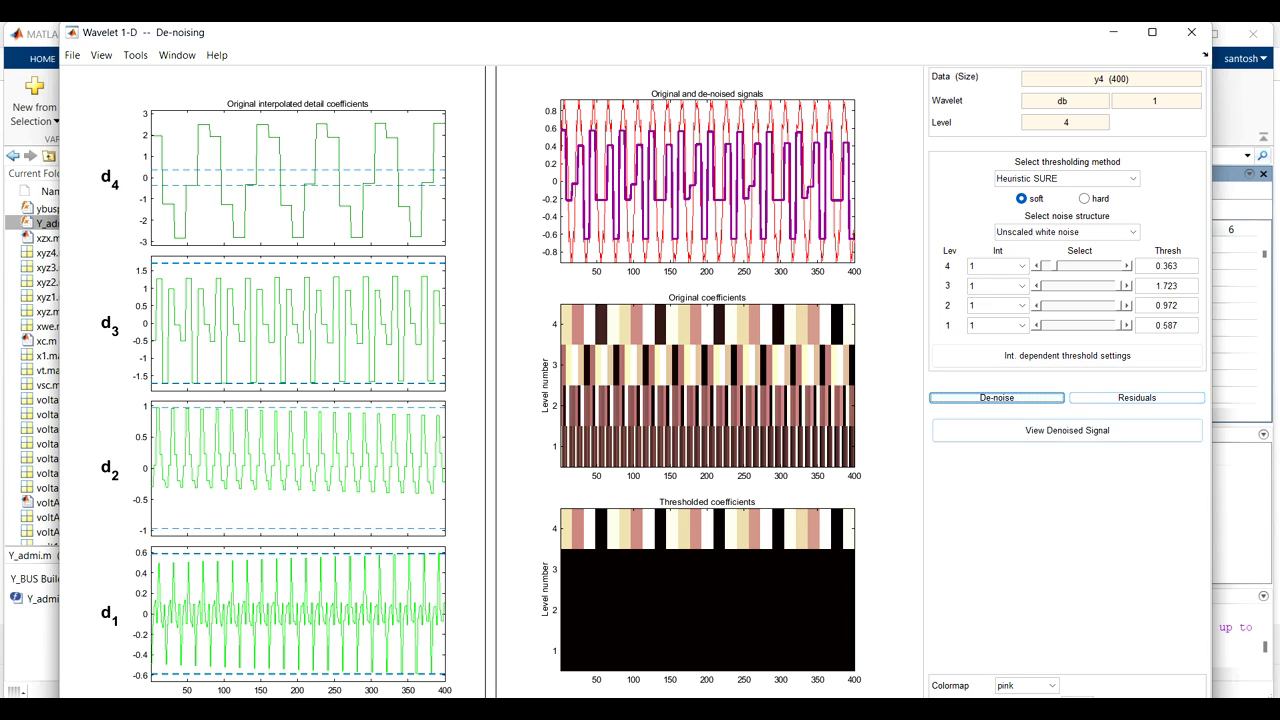
{"action": "key", "text": "space"}
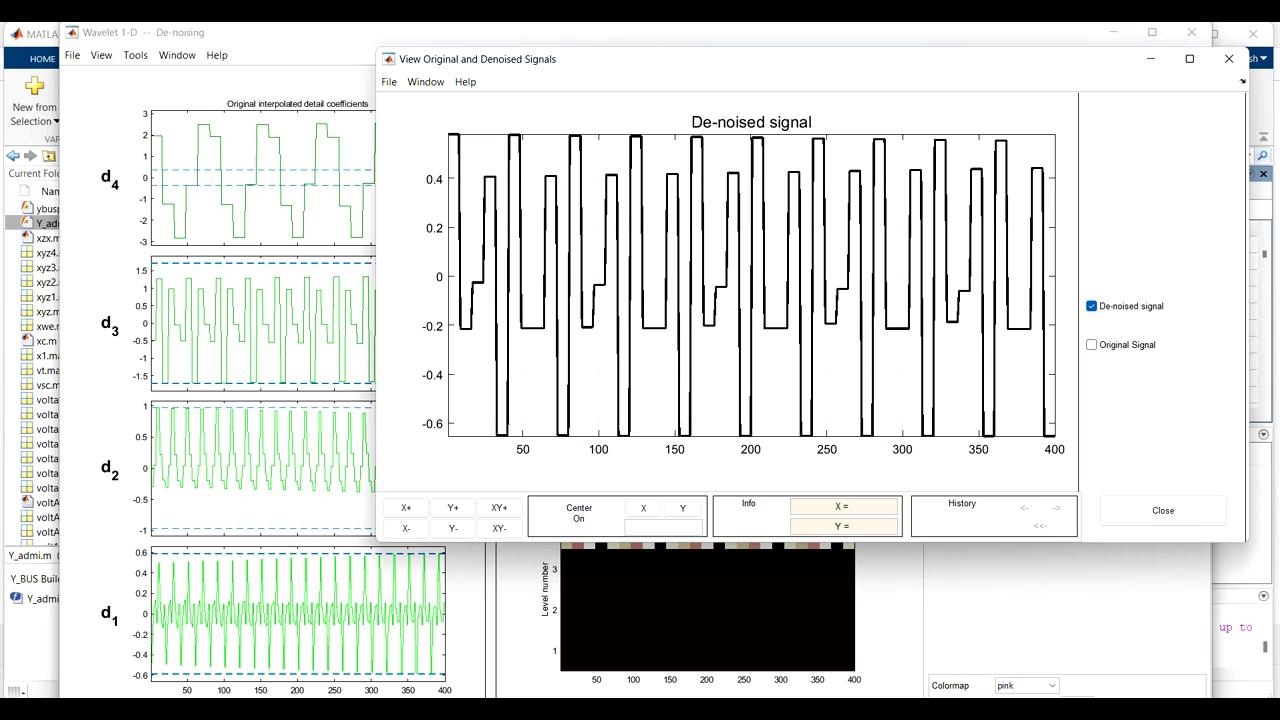
{"action": "key", "text": "Tab"}
{"action": "key", "text": "space"}
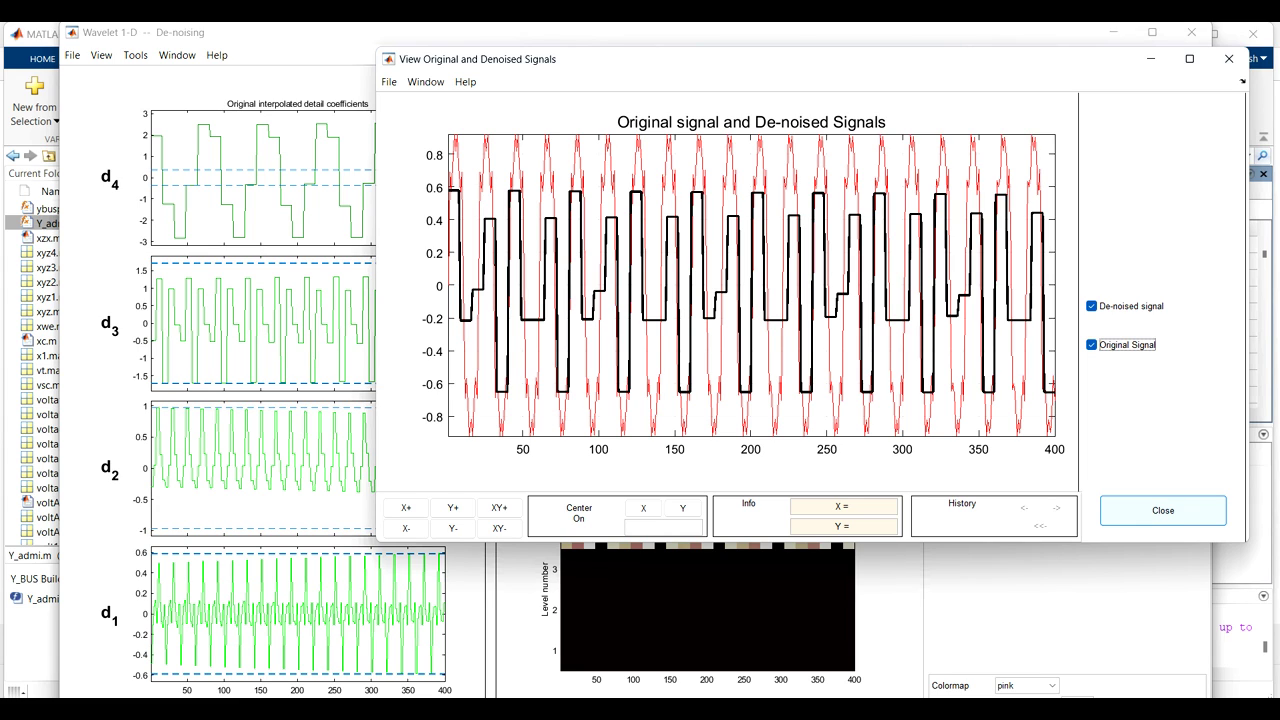
{"action": "left_click", "coordinate": [1163, 510]}
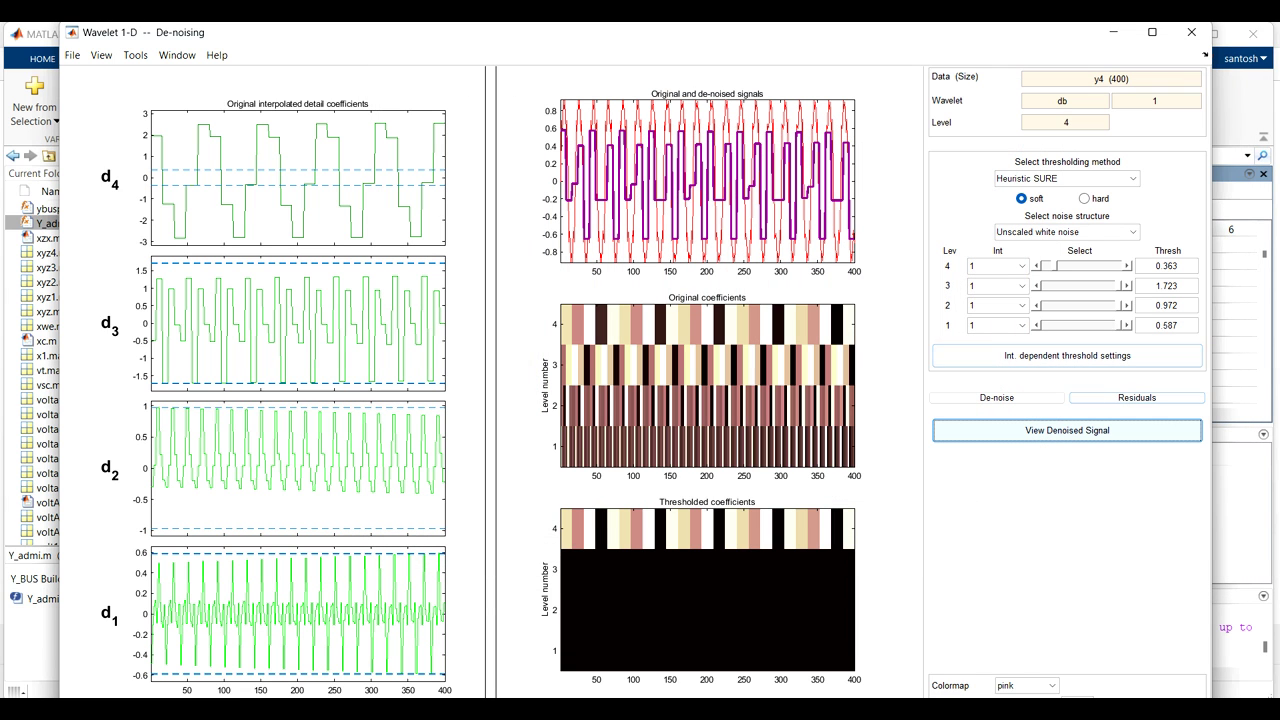
- Close the De-noising tool without updating the synthesized signal, and minimize the Wavelet 1-D window
{"action": "left_click", "coordinate": [1191, 32]}
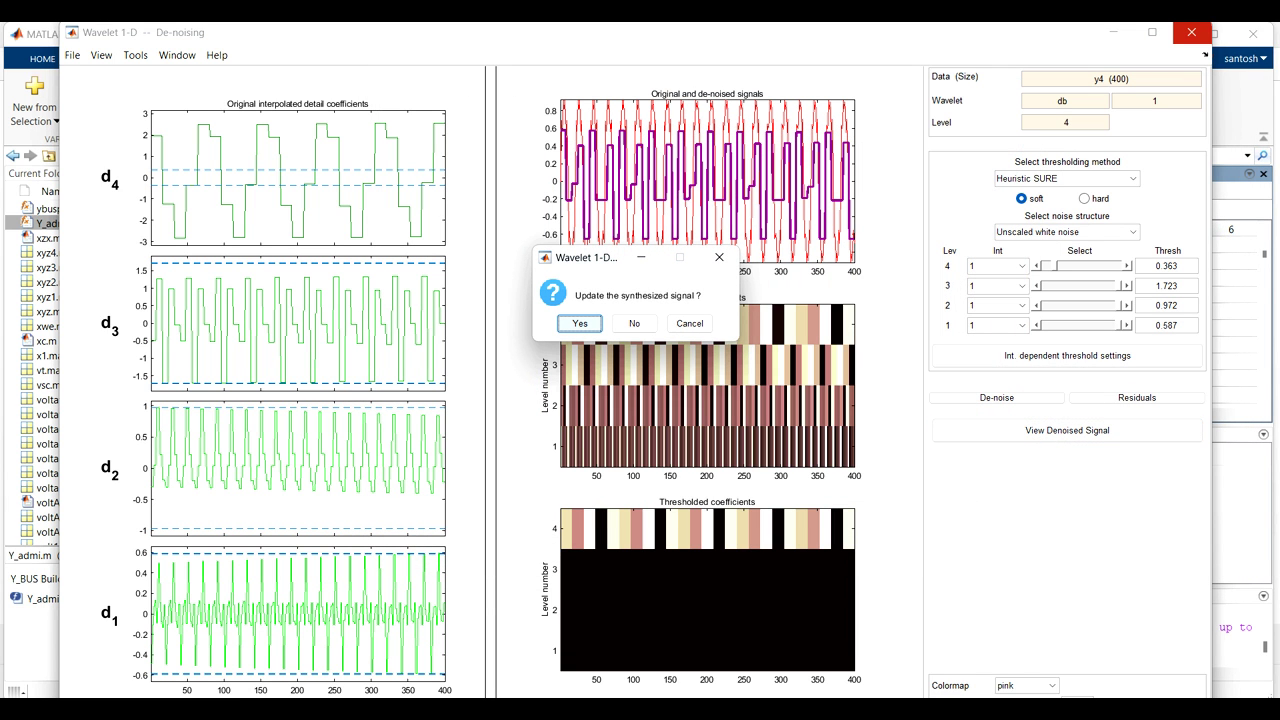
{"action": "left_click", "coordinate": [634, 323]}
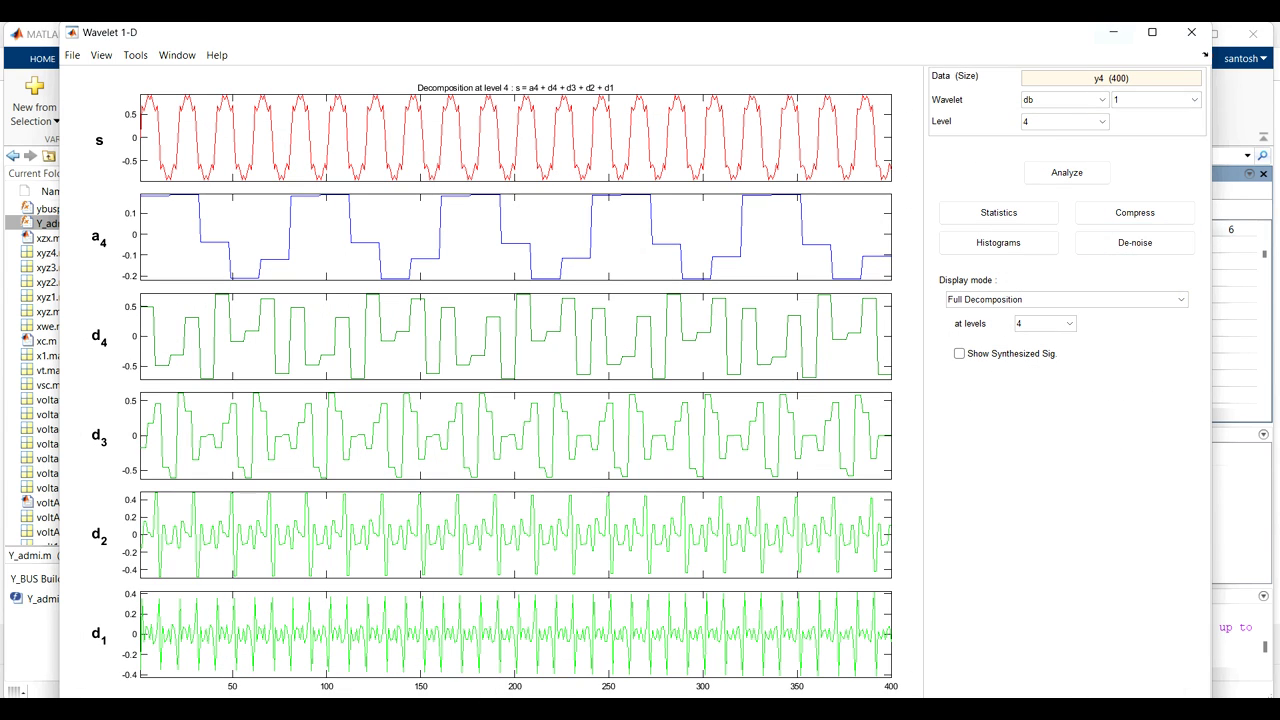
{"action": "left_click", "coordinate": [1113, 32]}
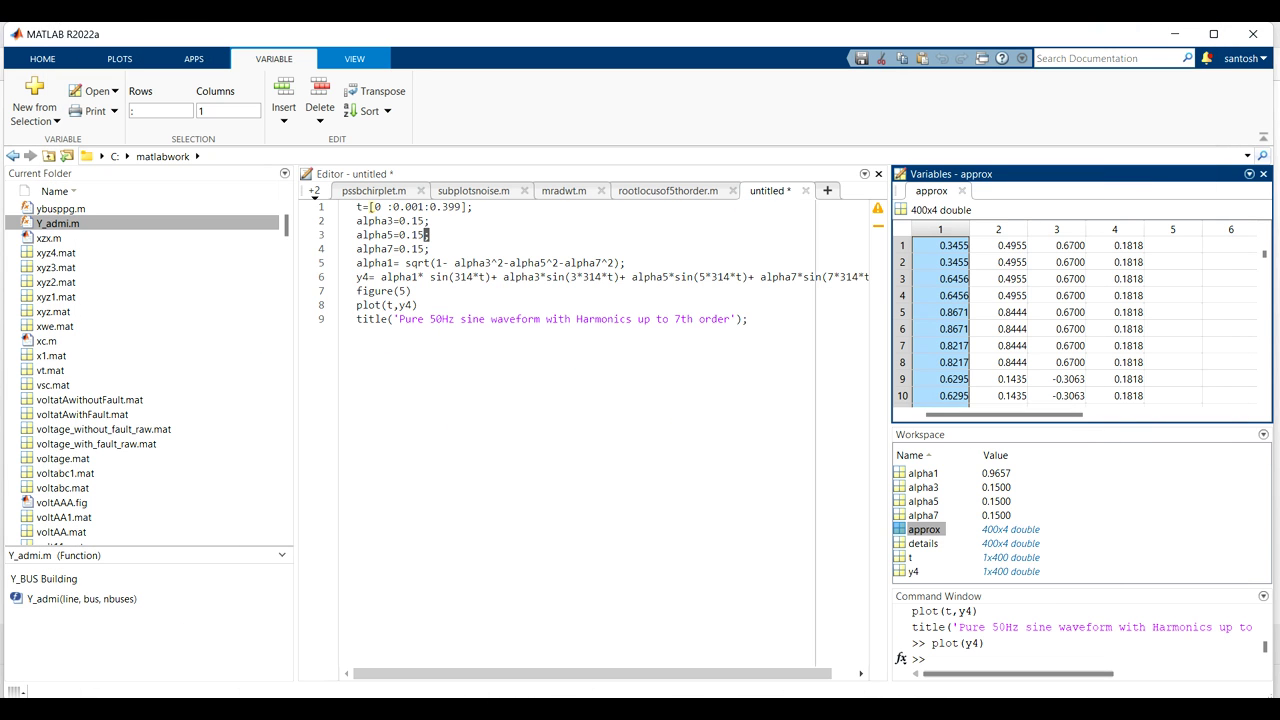
- Bring up the Wavelet Analyzer window and close it
{"action": "mouse_move", "coordinate": [786, 708]}
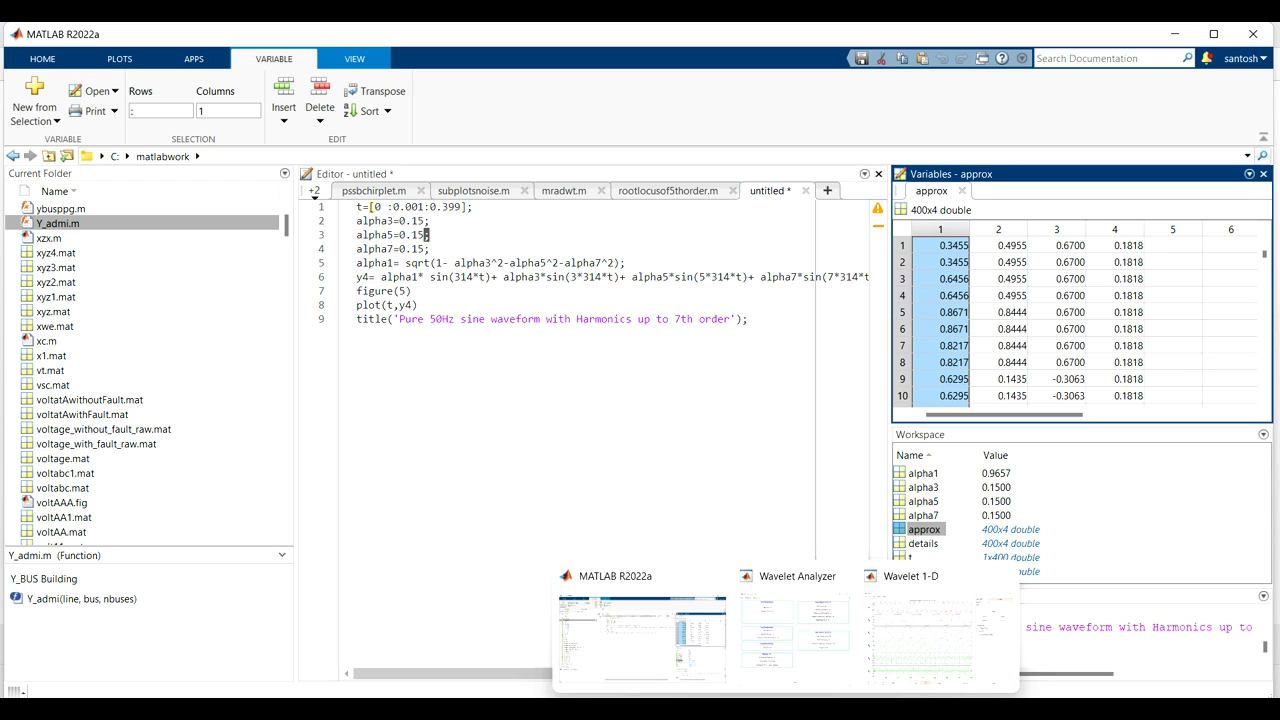
{"action": "mouse_move", "coordinate": [858, 708]}
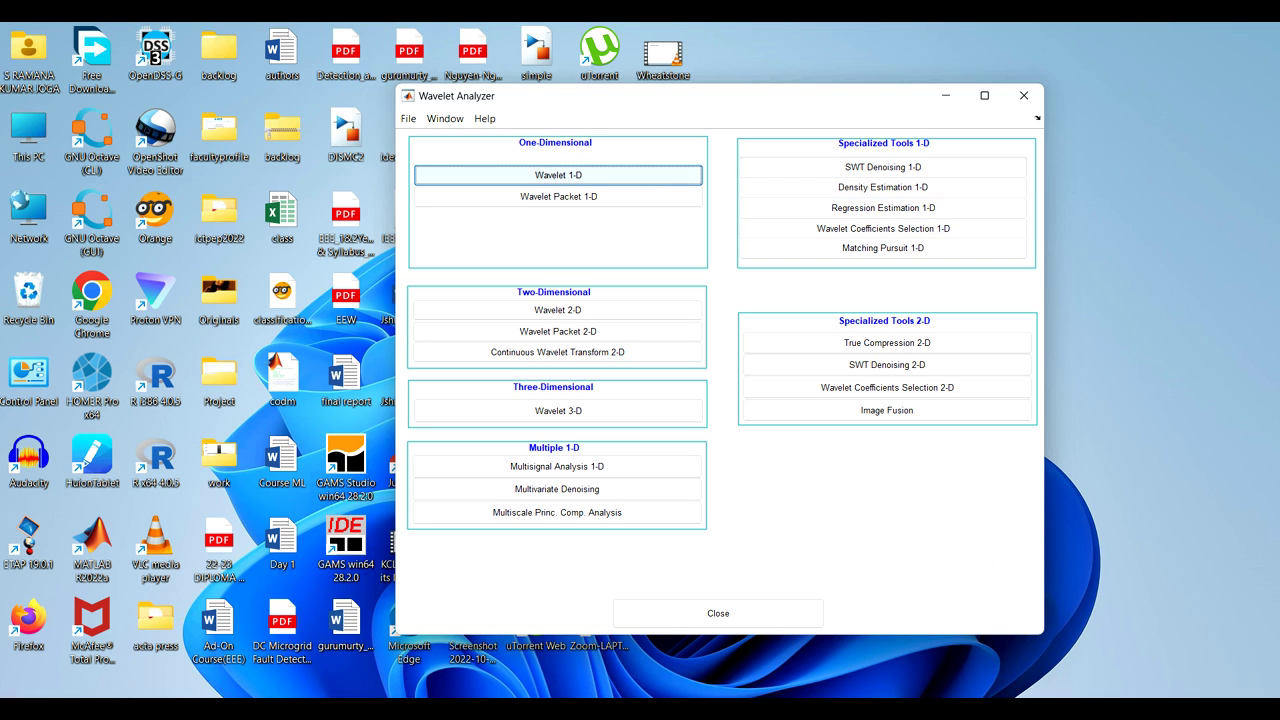
{"action": "left_click", "coordinate": [1024, 95]}
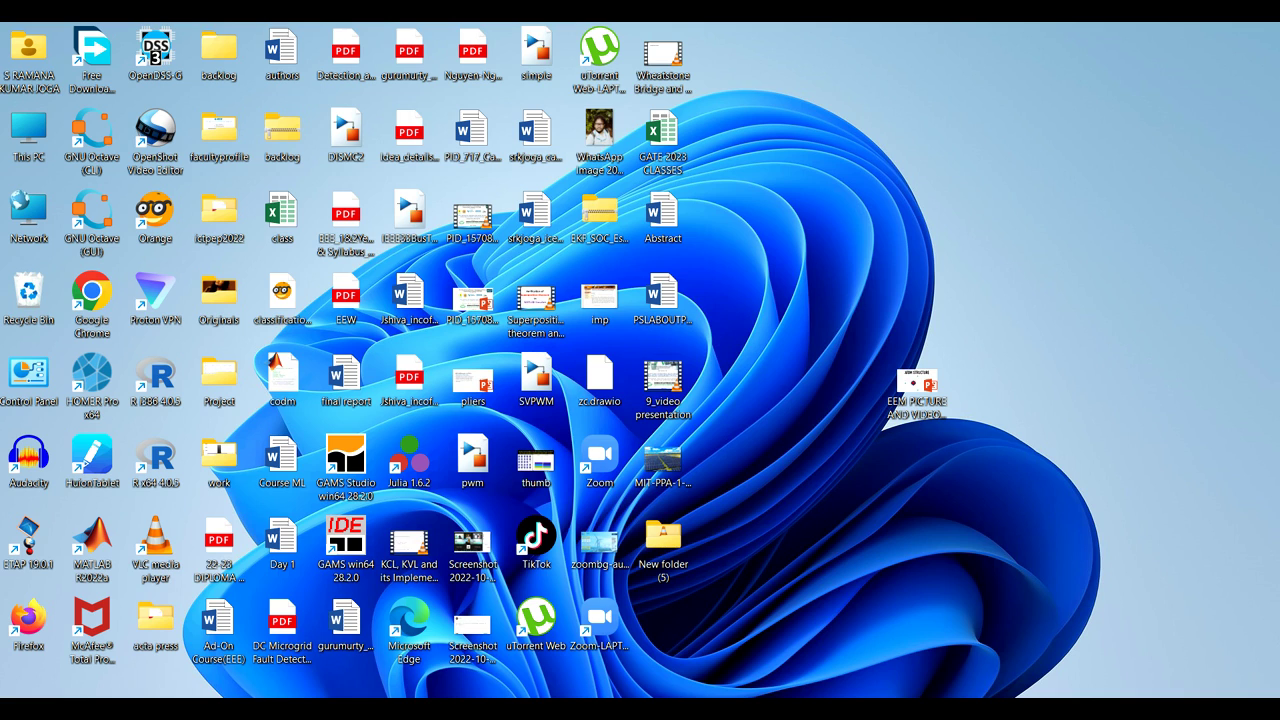
{"action": "left_click", "coordinate": [1027, 708]}
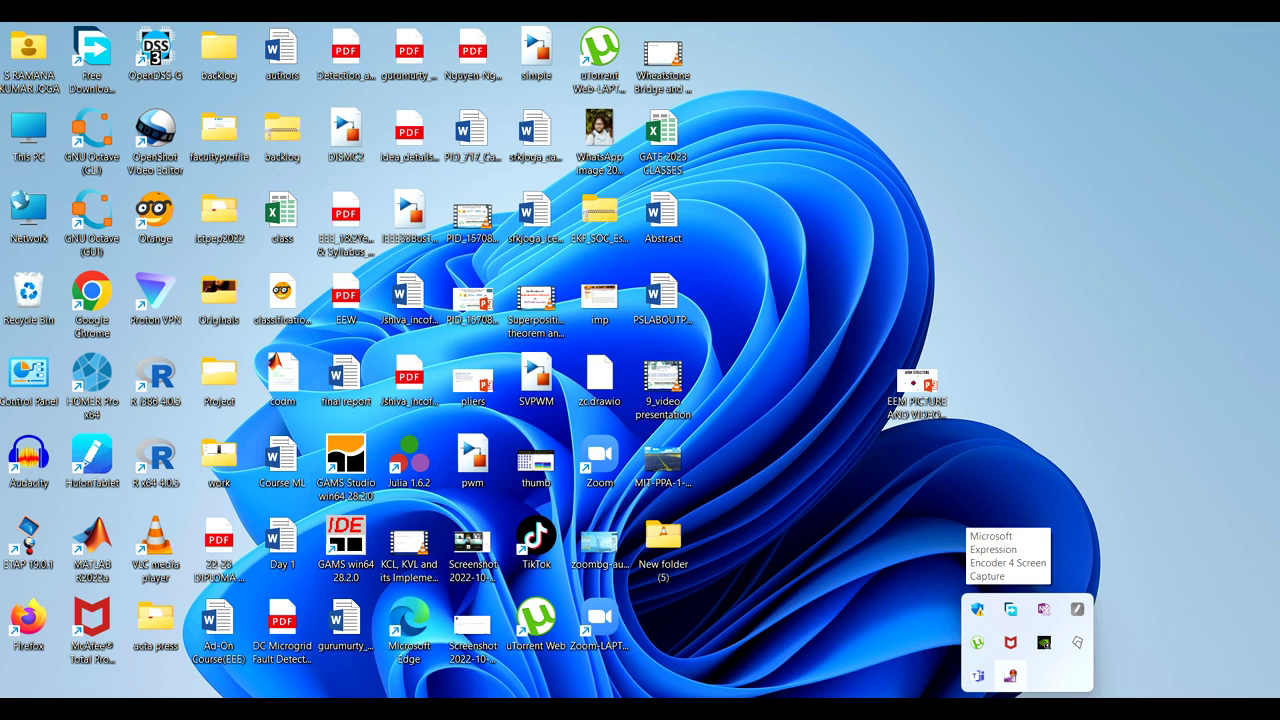
{"action": "right_click", "coordinate": [1010, 676]}
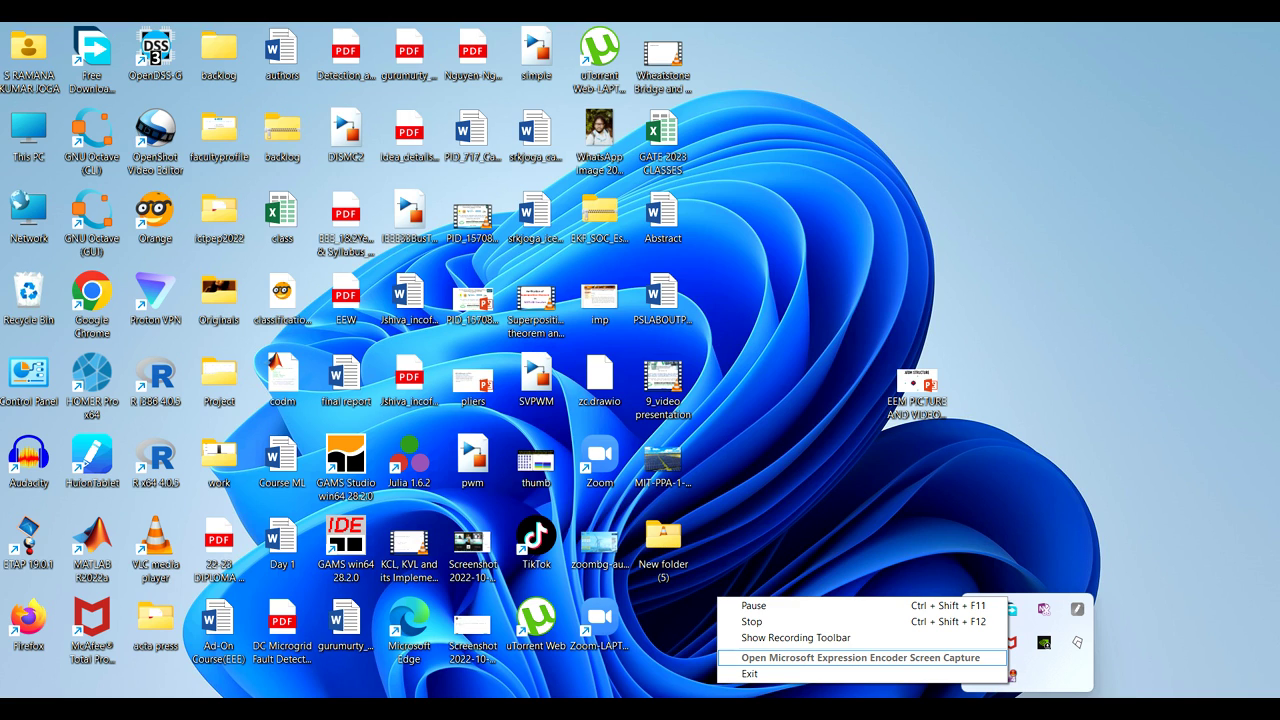